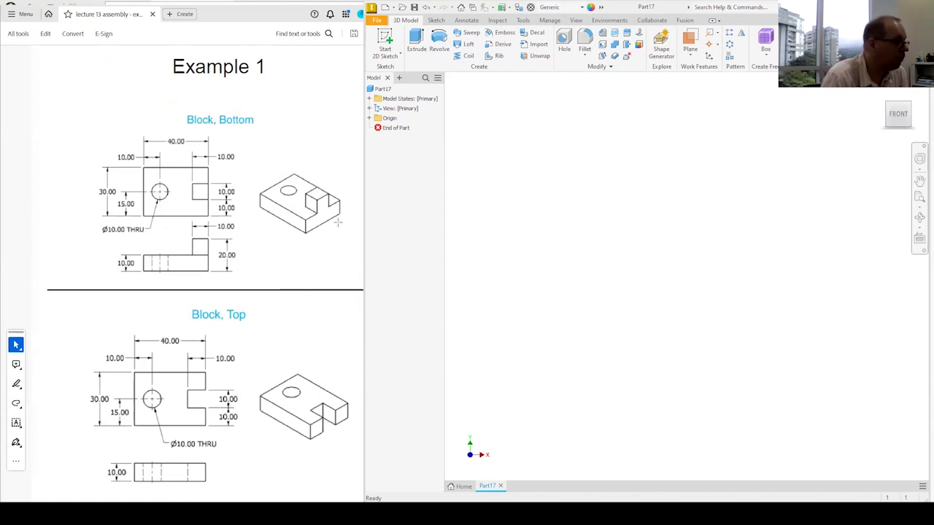
Start a sketch on the horizontal XZ origin plane and draw a 30 by 40 mm rectangle with a corner at the origin.
scroll(267, 240, down, 10)
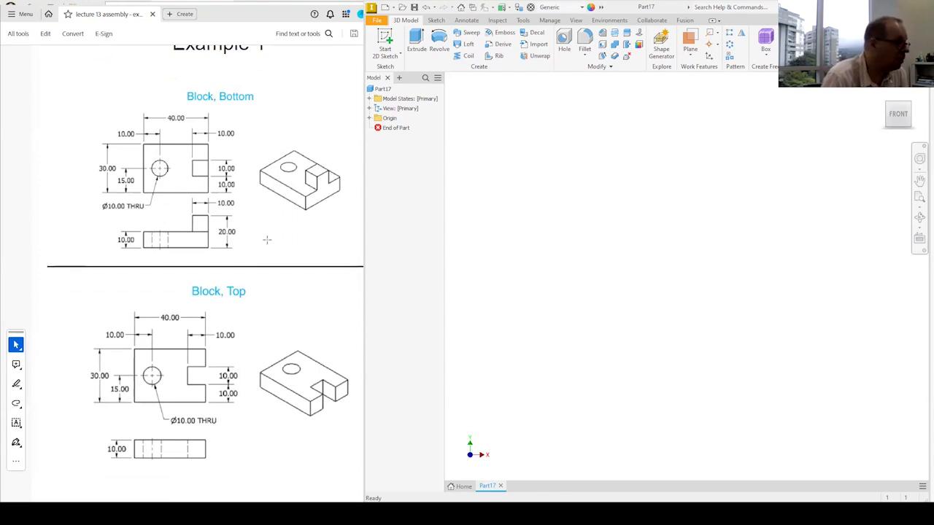
scroll(267, 240, up, 10)
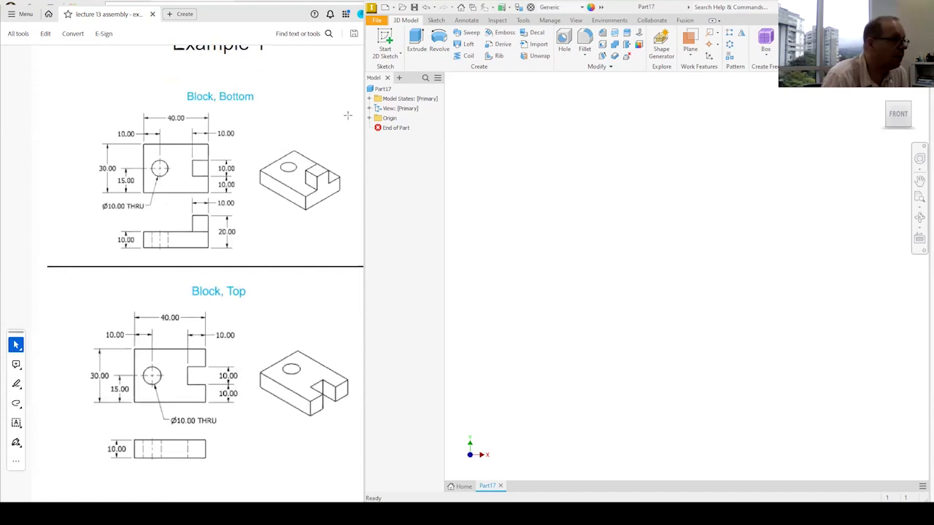
click(390, 55)
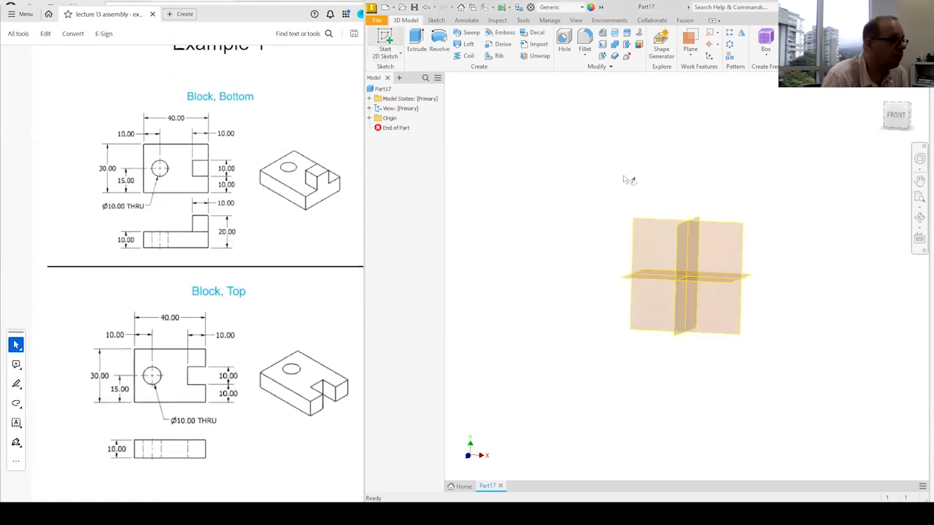
click(664, 308)
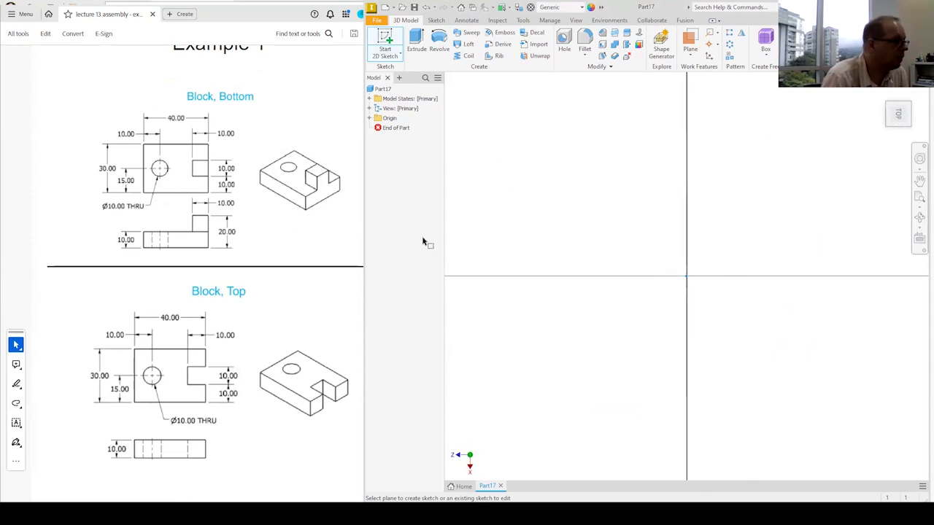
click(488, 42)
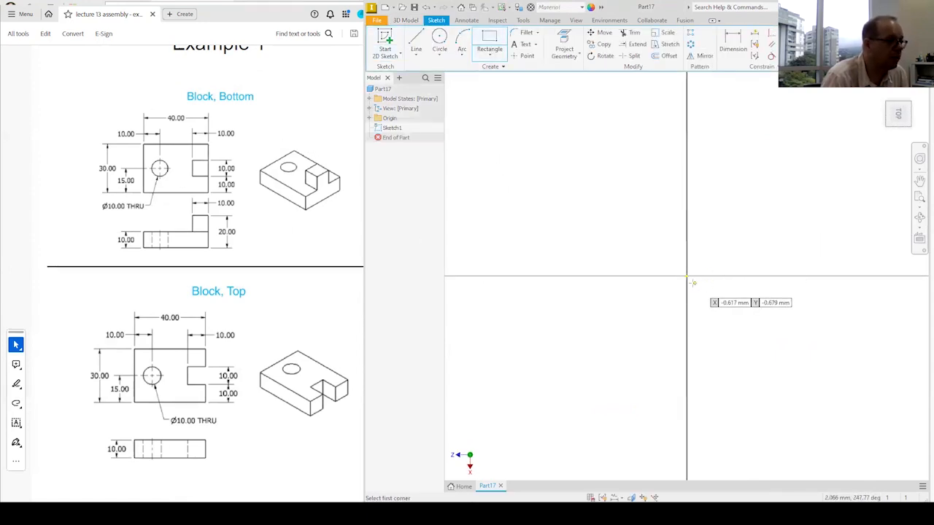
click(686, 278)
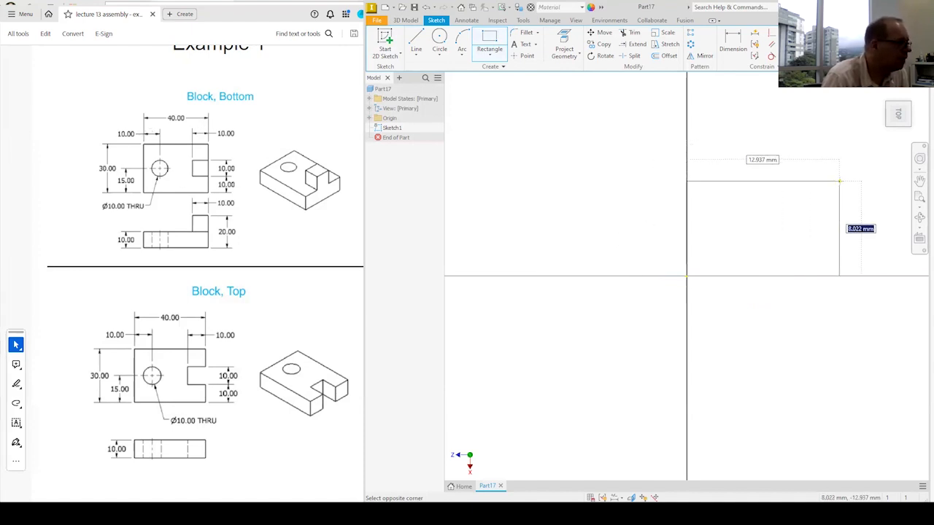
text(30)
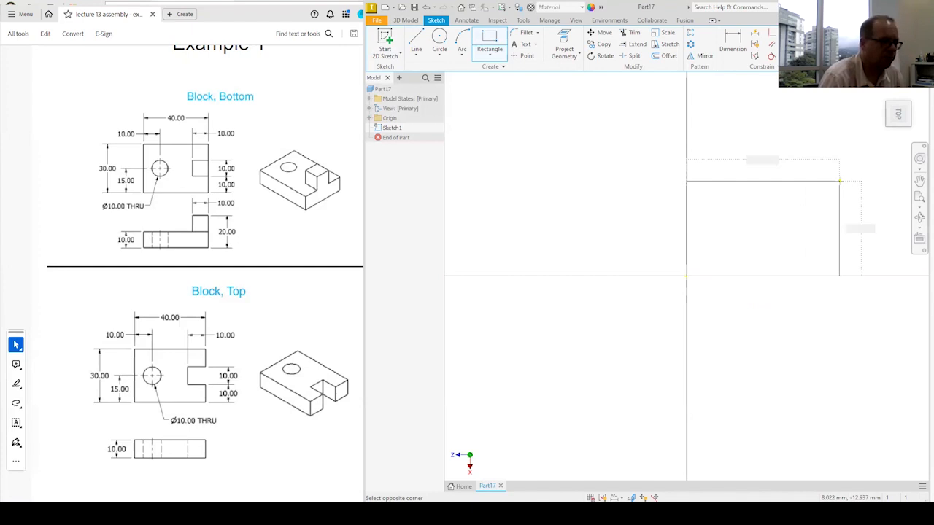
key(Tab)
text(40)
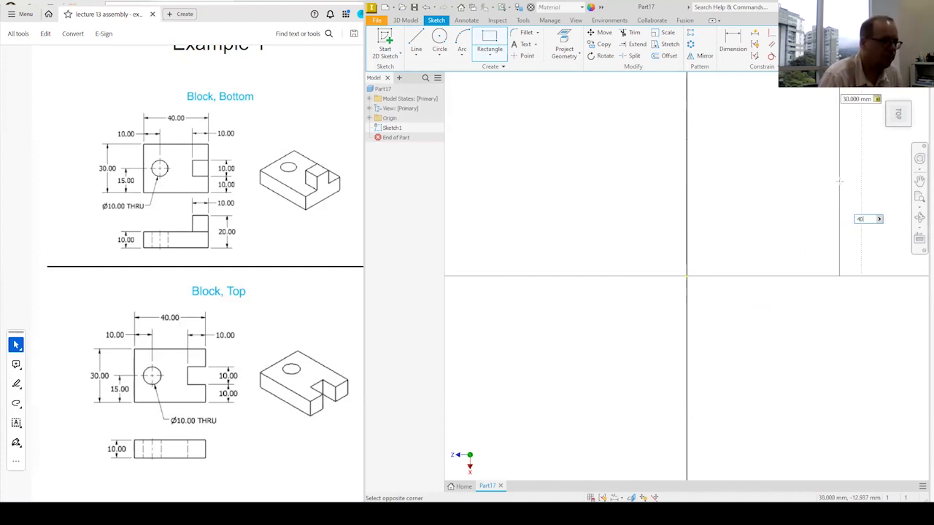
key(Tab)
key(Return)
click(899, 114)
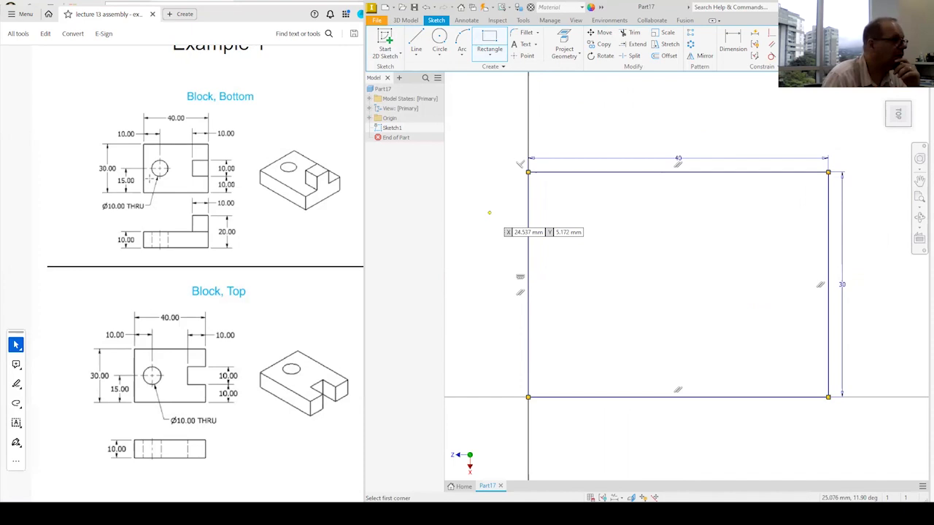
Draw a 10 mm diameter circle inside the rectangle, centred at X 15 mm, Y -30 mm.
click(439, 41)
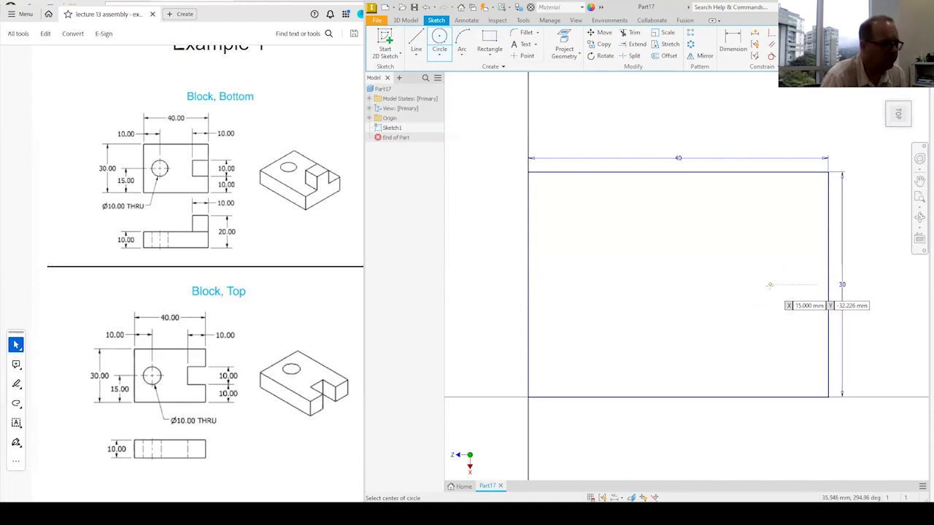
key(Tab)
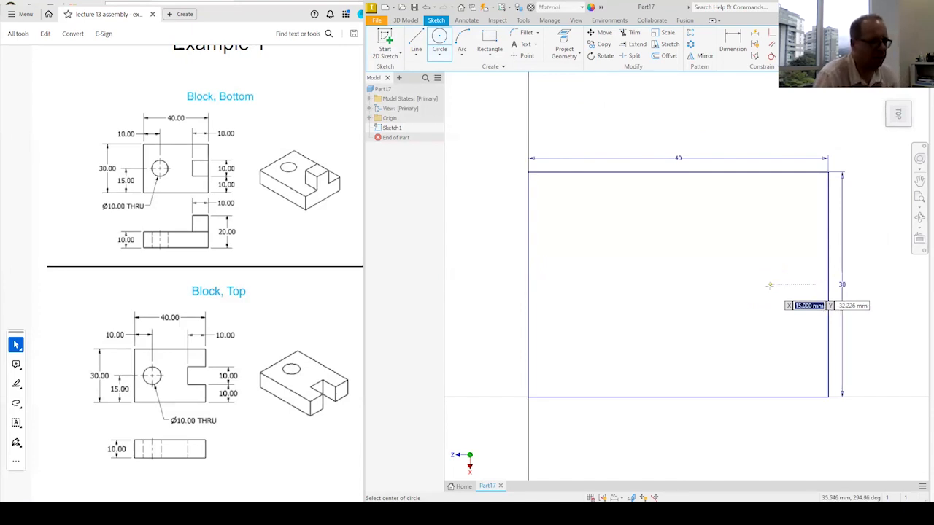
key(Tab)
text(-30)
key(Return)
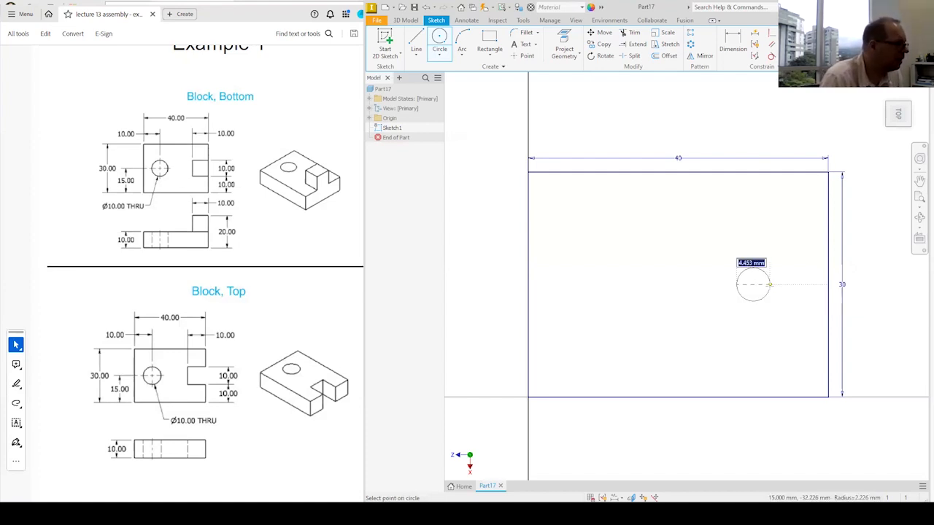
text(10)
key(Return)
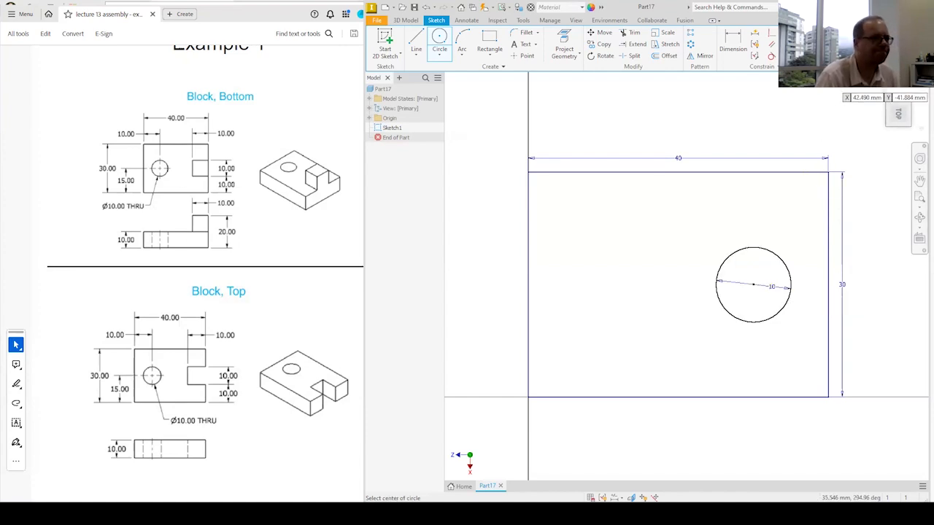
Finish the sketch and extrude the rectangle 10 mm upward, leaving the circle as a through hole.
click(908, 44)
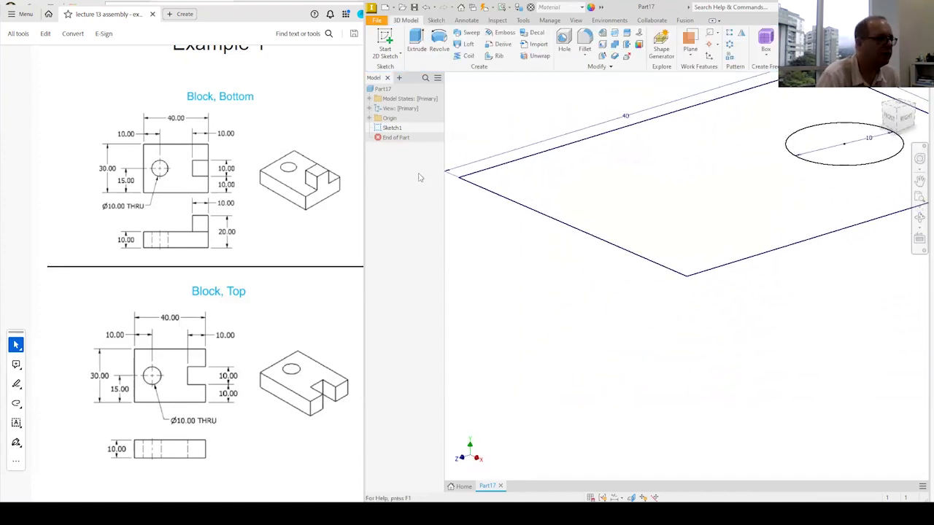
click(416, 42)
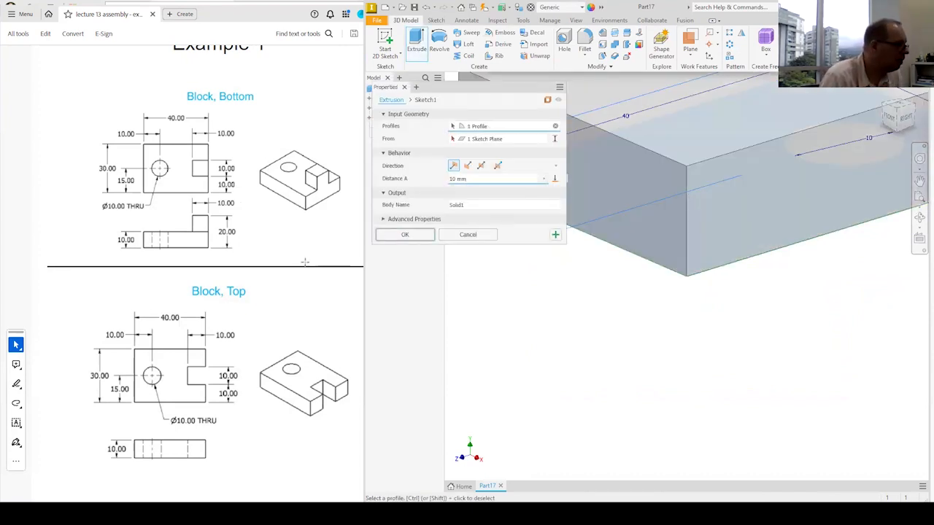
click(416, 235)
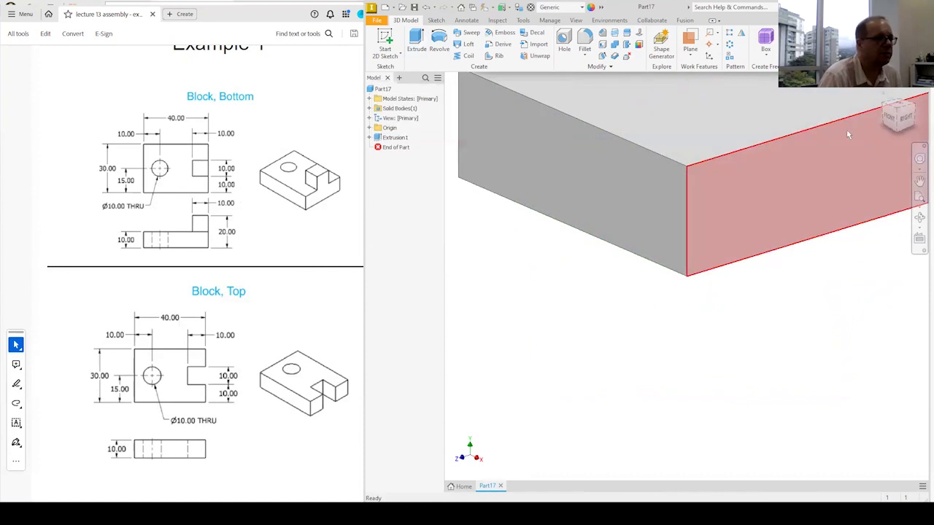
click(882, 94)
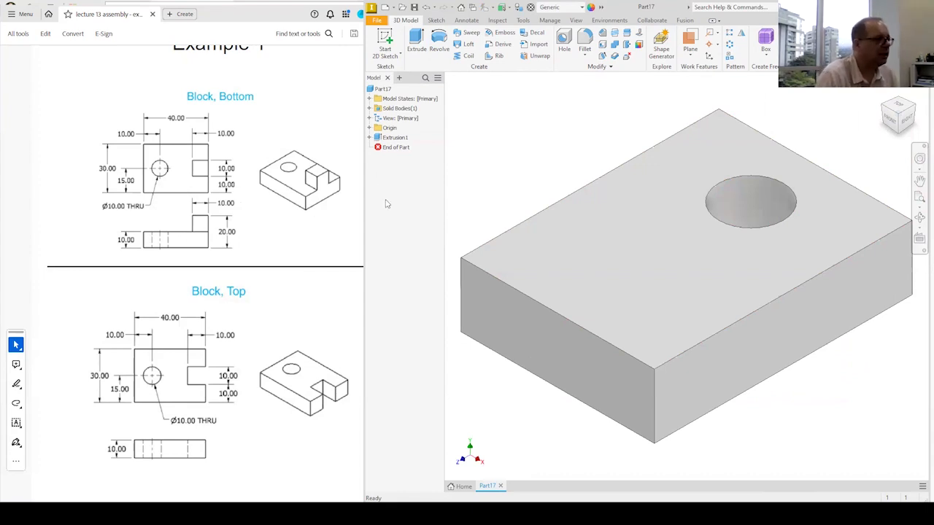
Start a sketch on the block's top face and draw a 10 by 10 mm square on the short edge opposite the hole.
click(417, 40)
right_click(599, 280)
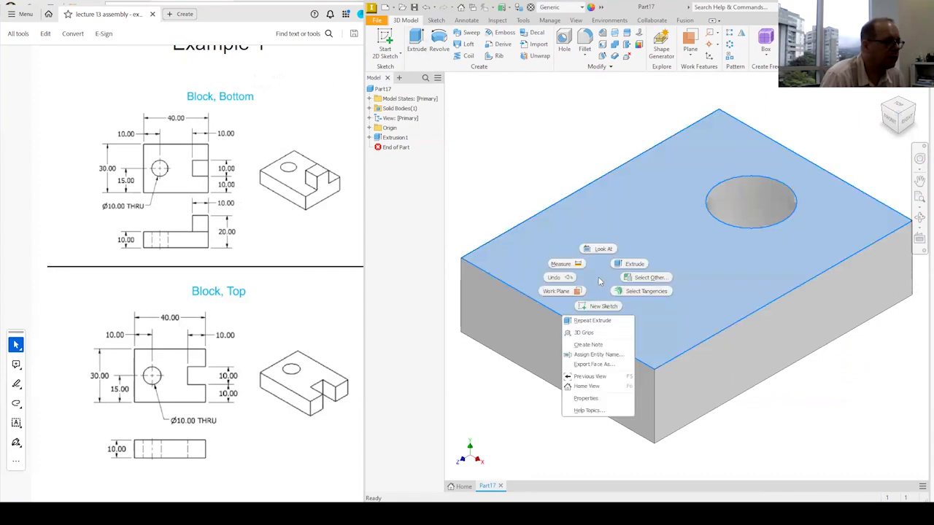
click(605, 307)
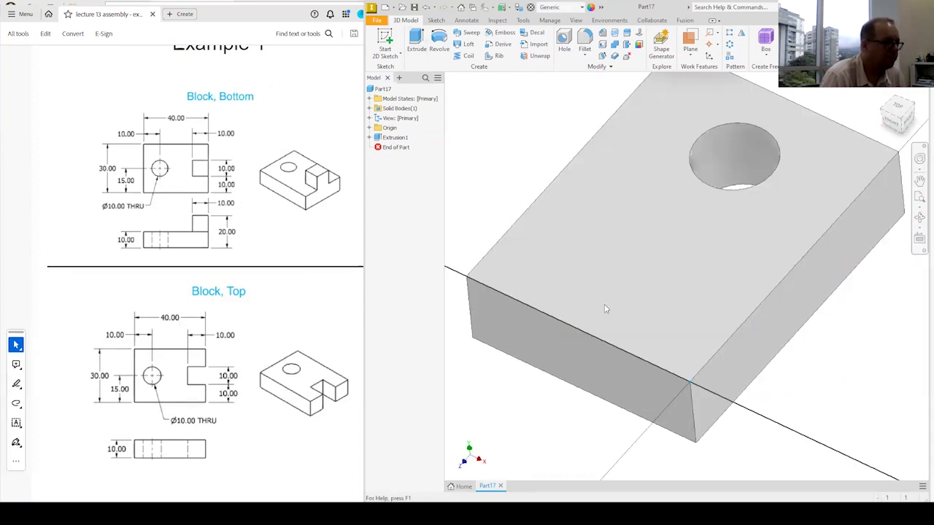
click(489, 40)
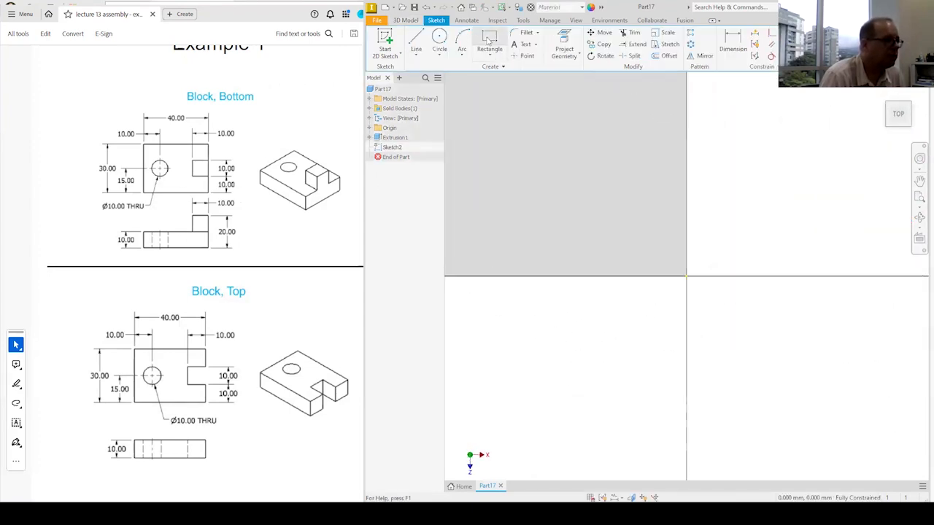
click(599, 276)
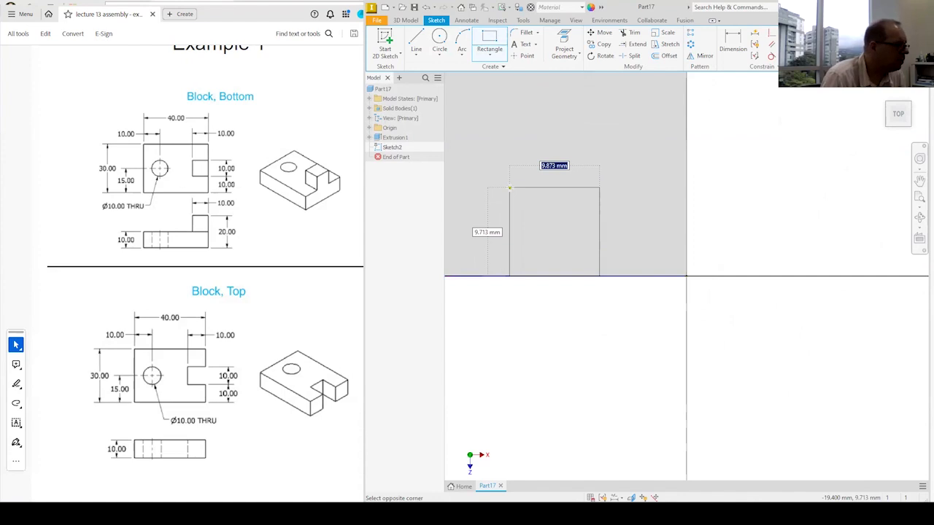
text(10)
key(Tab)
text(10)
key(Return)
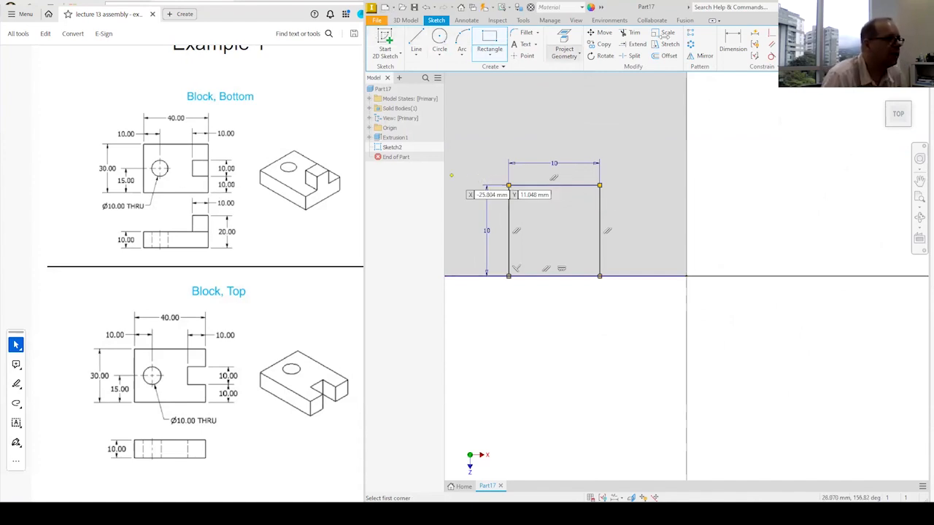
Dimension the square's side 10 mm from the block's adjacent long edge.
click(734, 44)
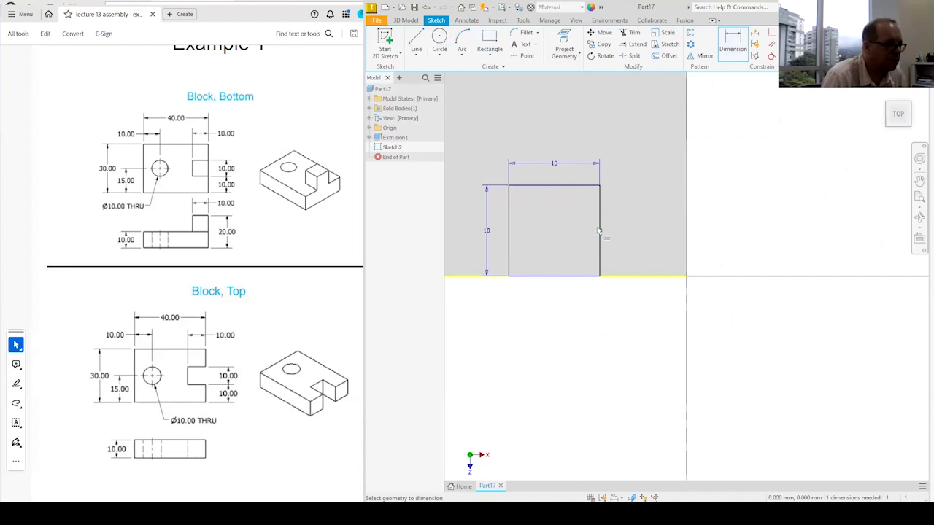
click(600, 219)
click(686, 215)
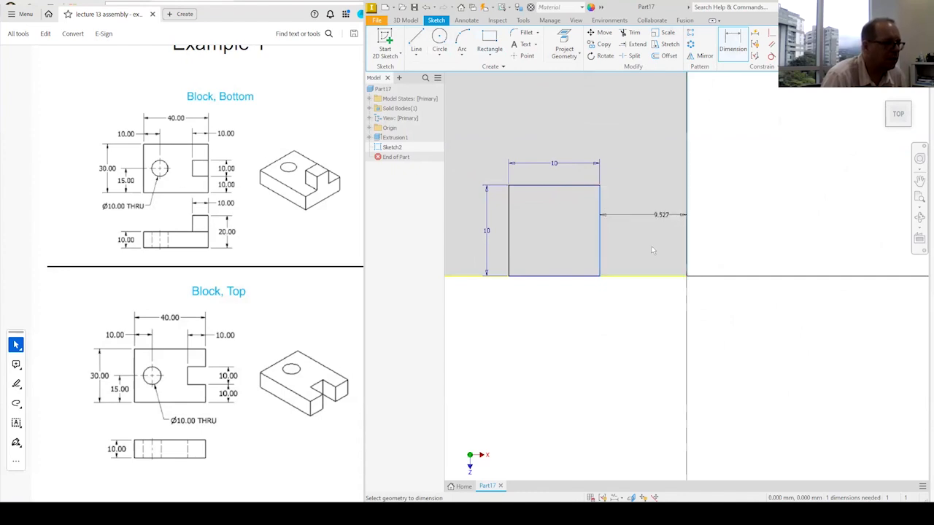
click(657, 320)
text(10)
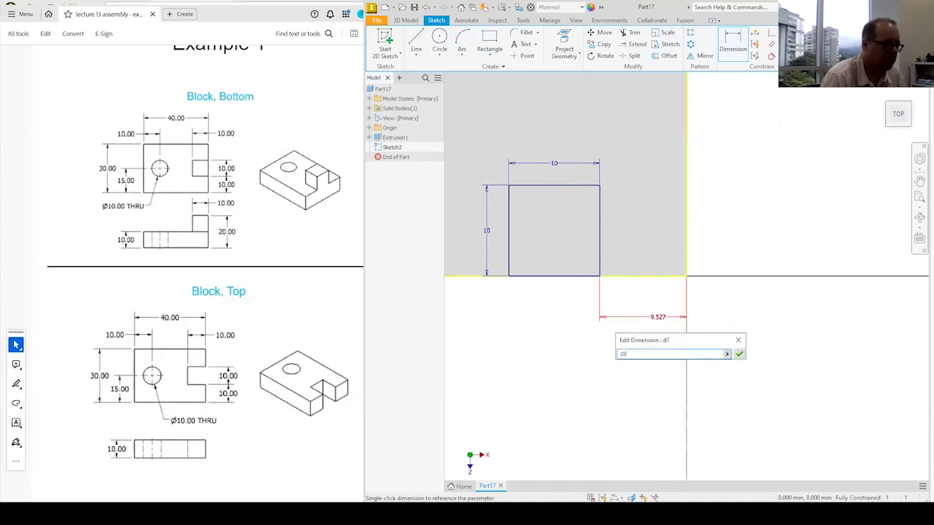
key(Return)
key(Escape)
Extrude the square 10 mm upward from the top face, joined to the block.
key(F6)
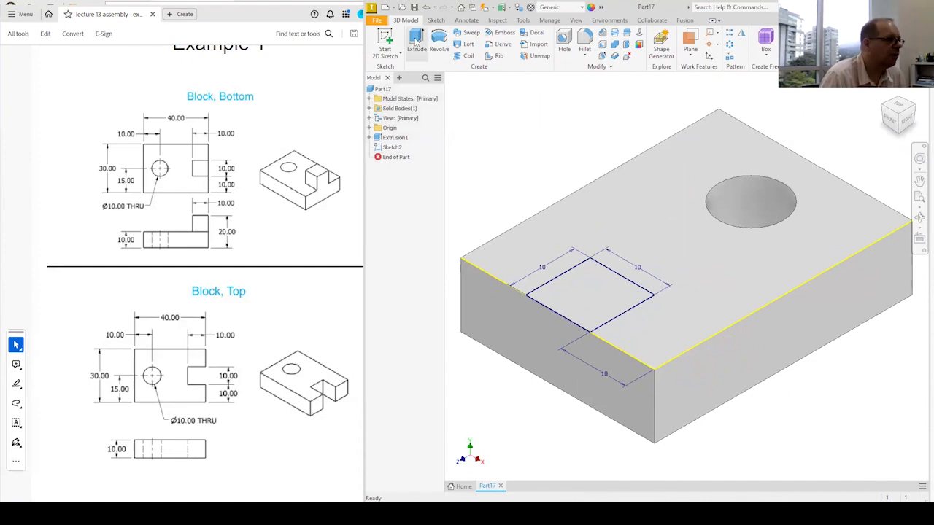
click(416, 42)
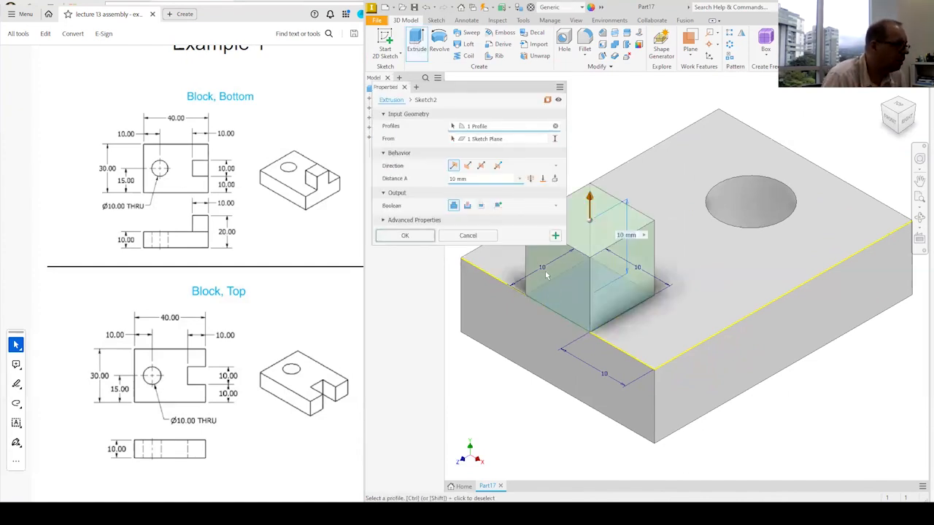
click(406, 235)
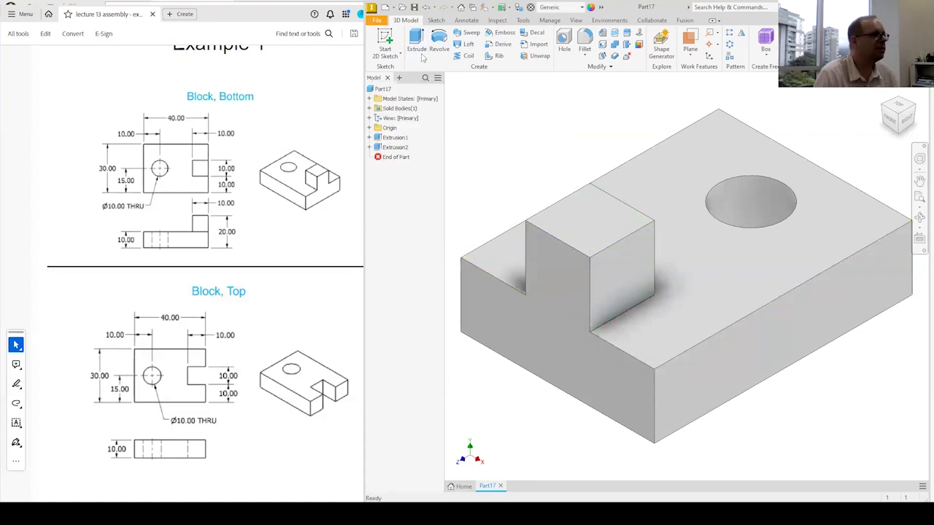
Save the part as "bottom block" in the example 1 folder inside lecture #13 assembly's temp folder.
click(414, 6)
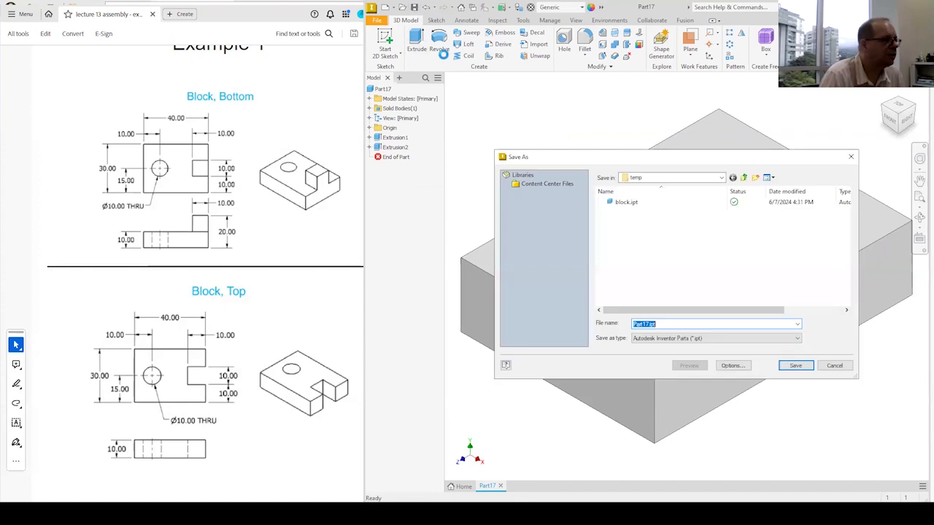
click(744, 177)
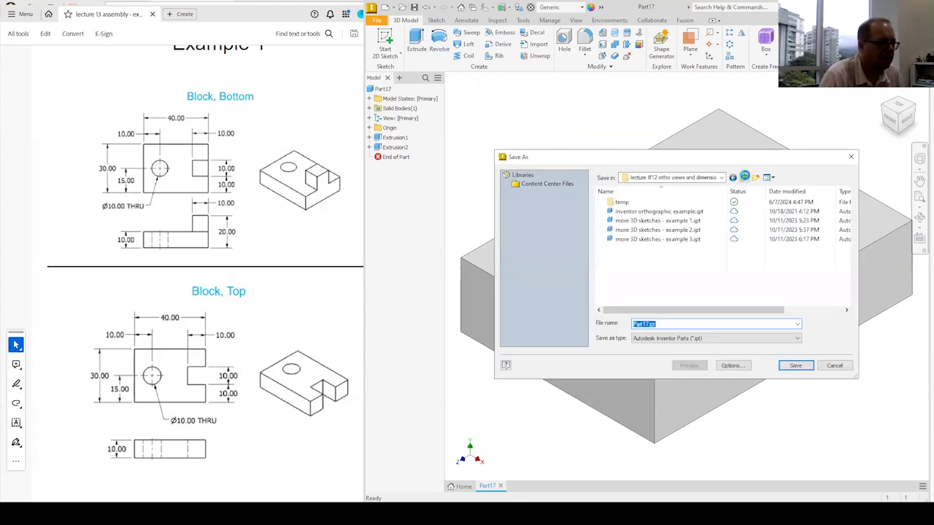
scroll(671, 292, down, 3)
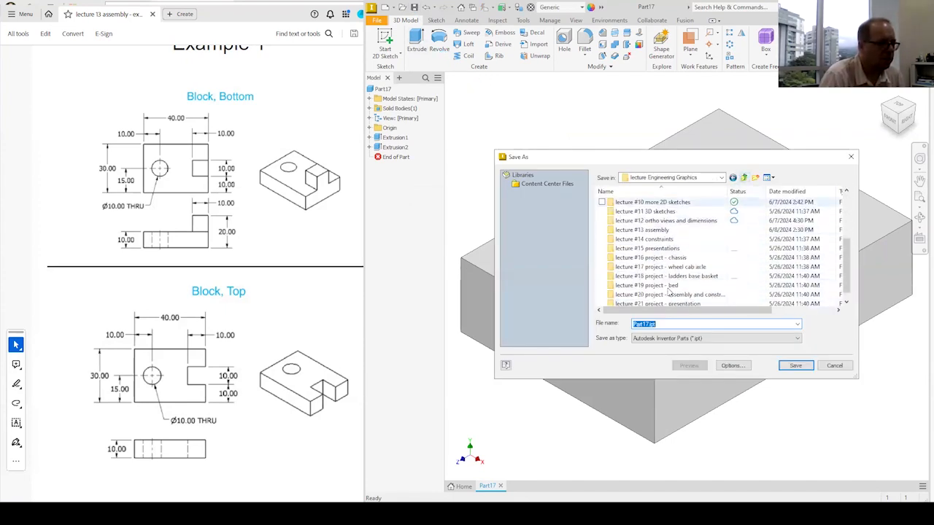
click(670, 232)
double_click(670, 230)
double_click(622, 220)
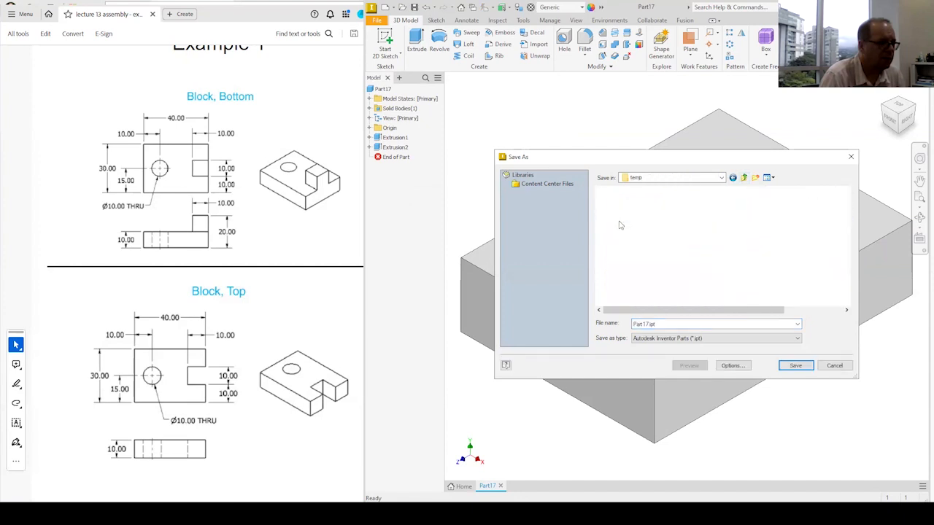
double_click(629, 203)
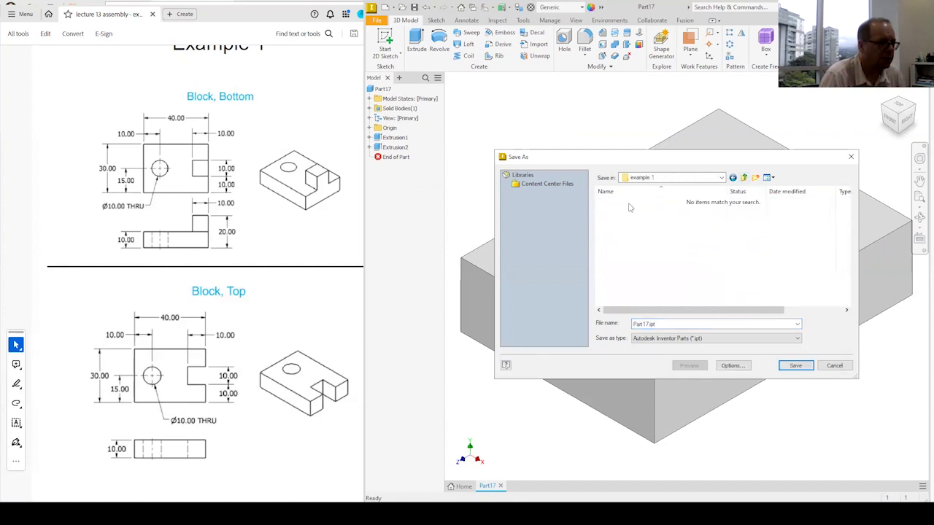
double_click(683, 325)
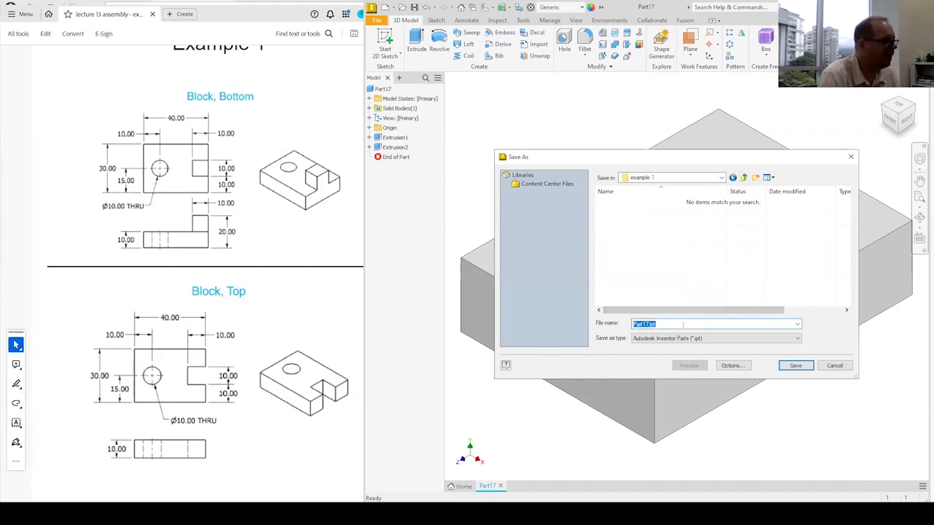
text(bottom block)
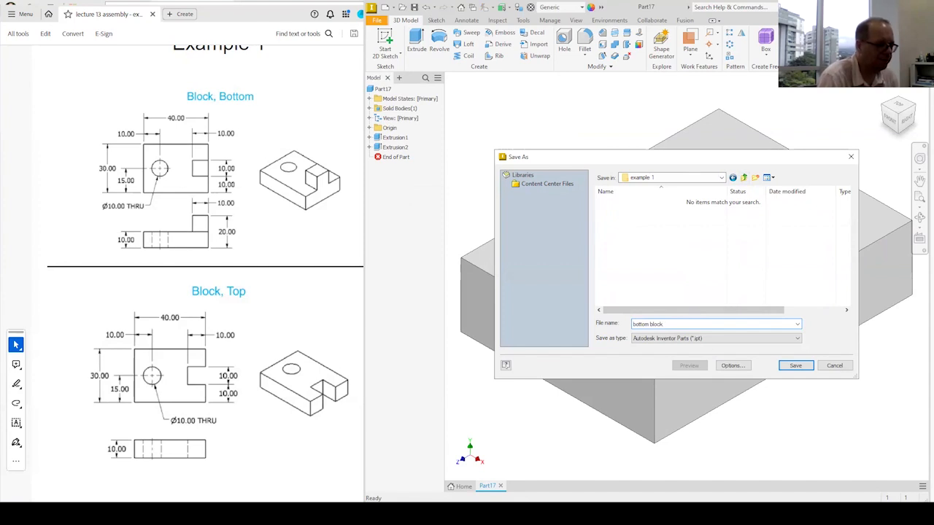
click(802, 366)
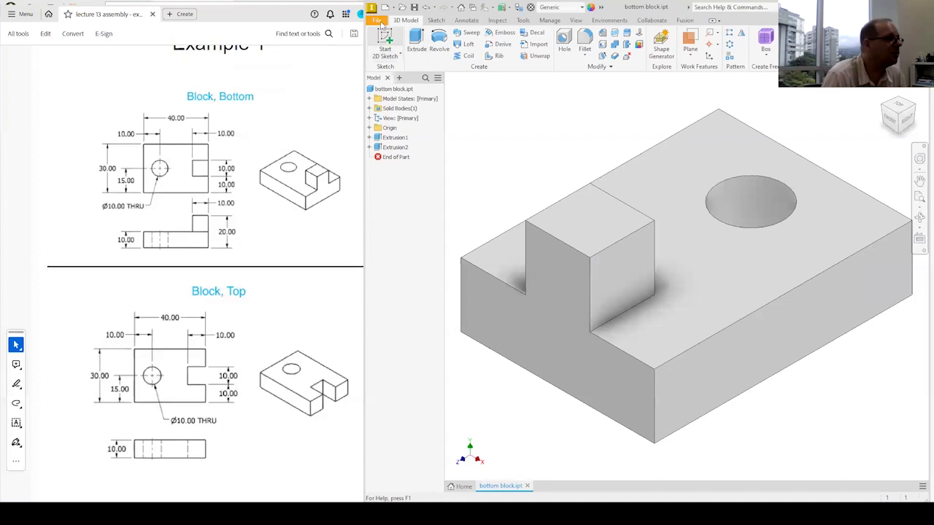
Save the part under the new name "top block.ipt" in the same example 1 folder.
click(380, 22)
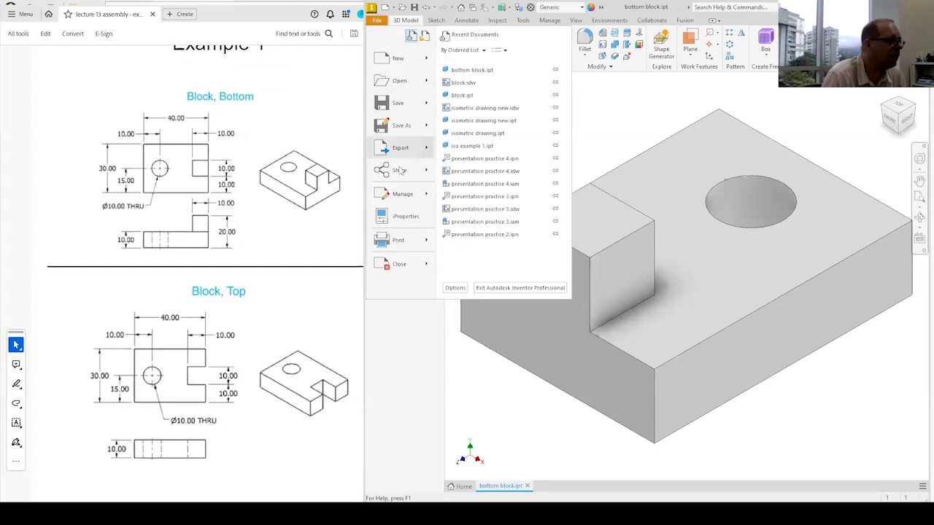
click(398, 127)
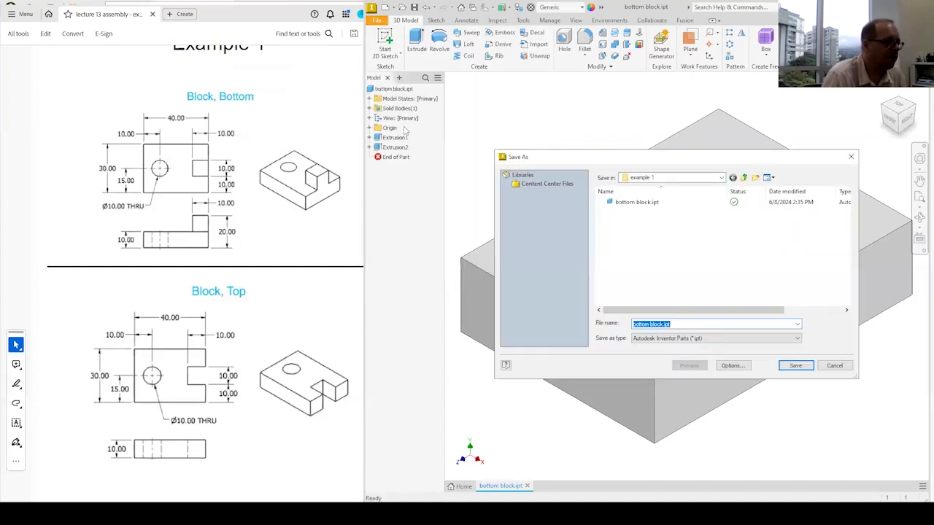
drag(649, 324, 627, 326)
text(top)
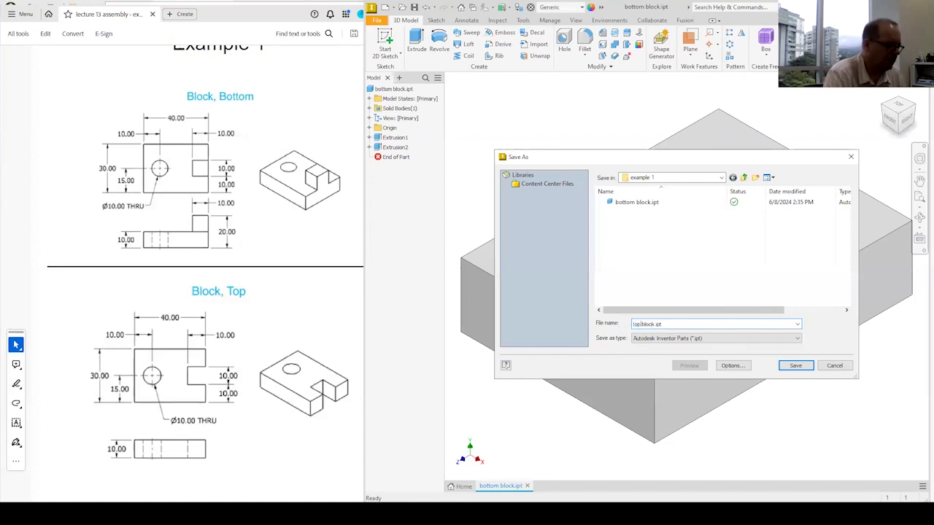
key(Return)
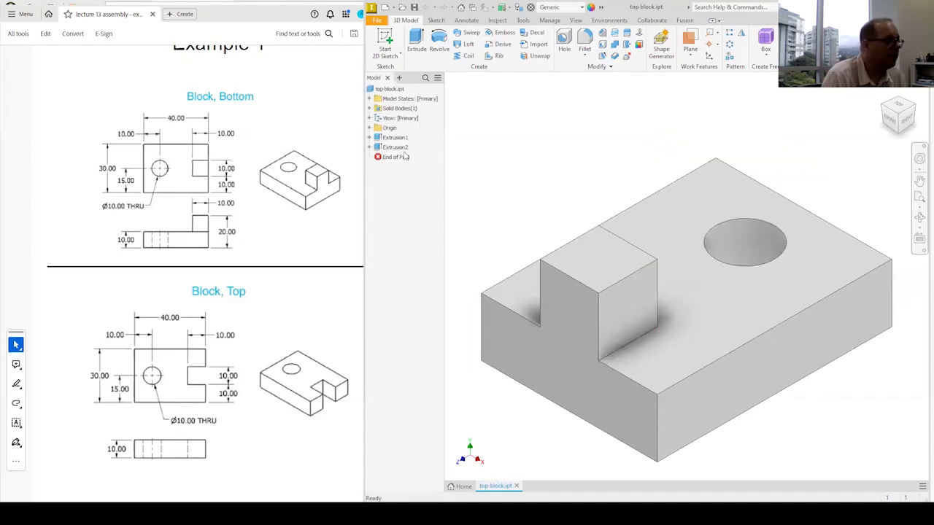
Change the square boss's extrusion to a cut with flipped direction, making a notch through the block, and save the part.
click(370, 146)
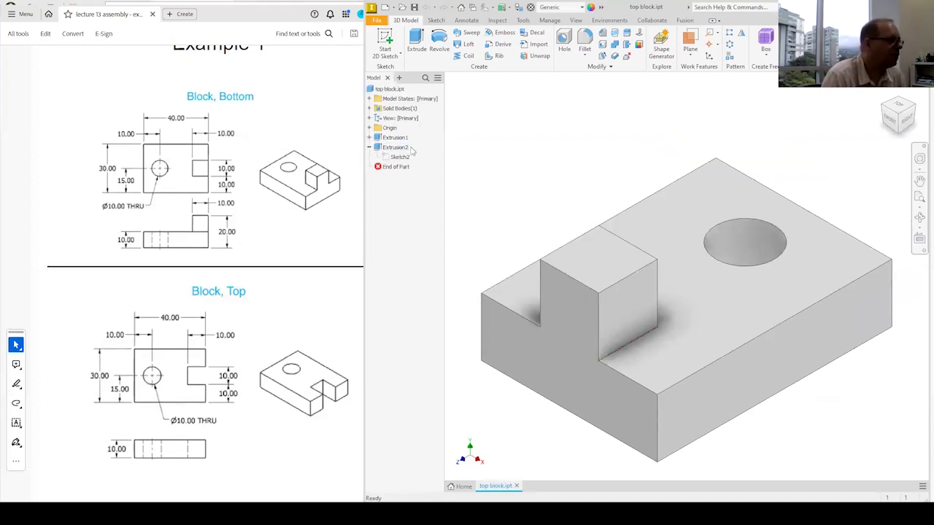
right_click(398, 149)
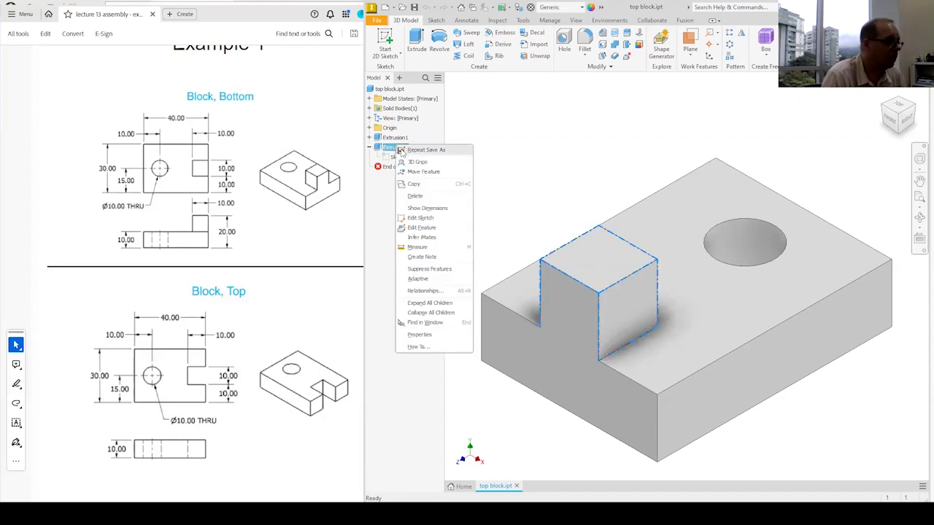
click(421, 228)
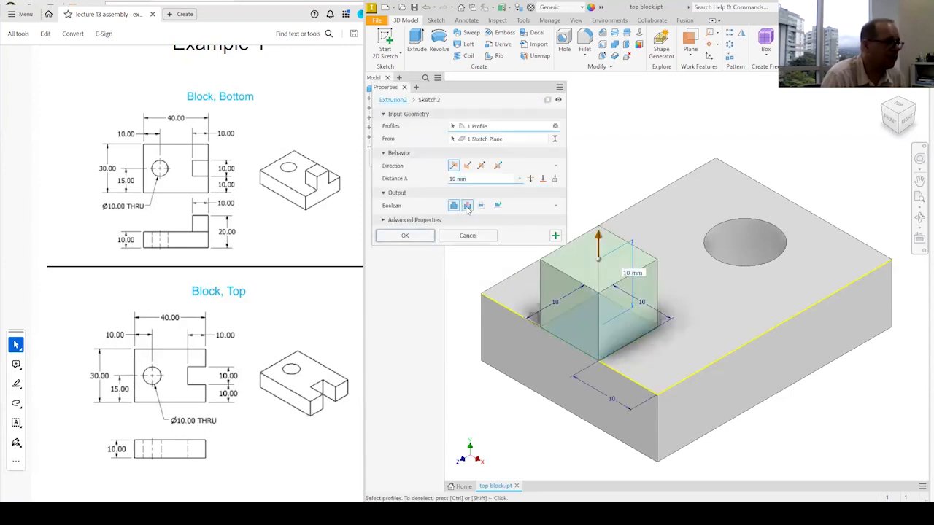
click(467, 206)
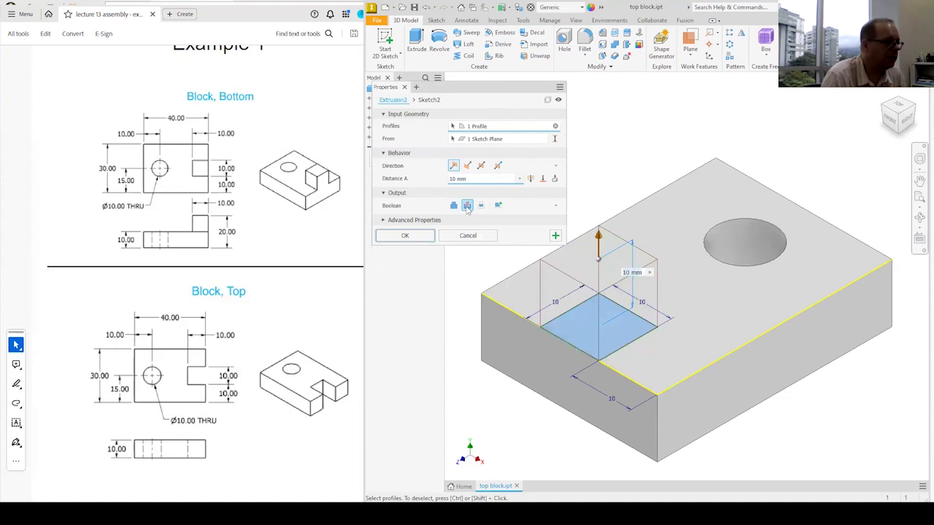
click(467, 165)
click(413, 236)
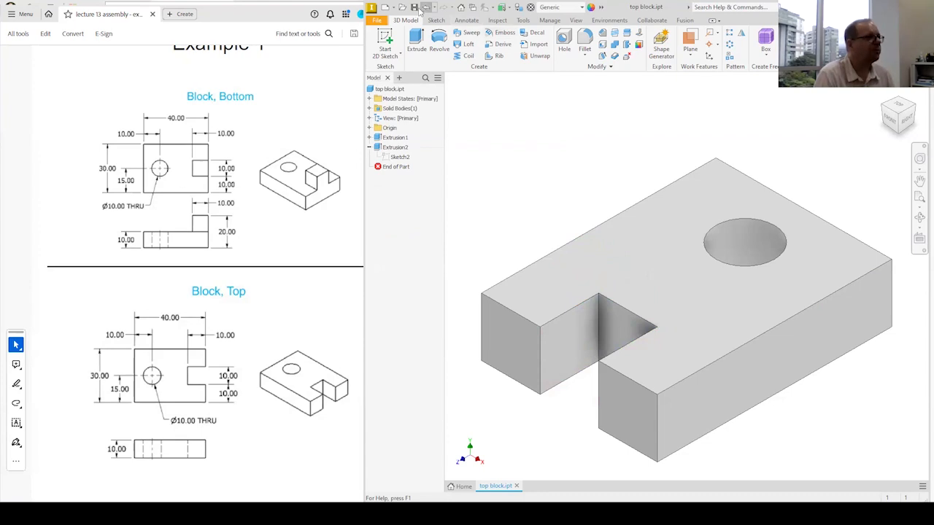
click(415, 7)
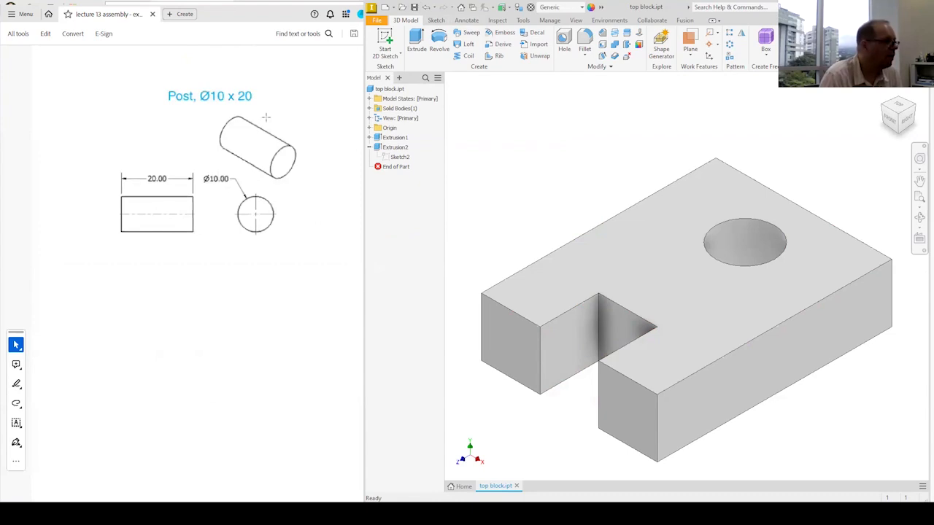
Create a new part from the metric Standard (mm).ipt template and start a sketch on the YZ plane.
click(386, 8)
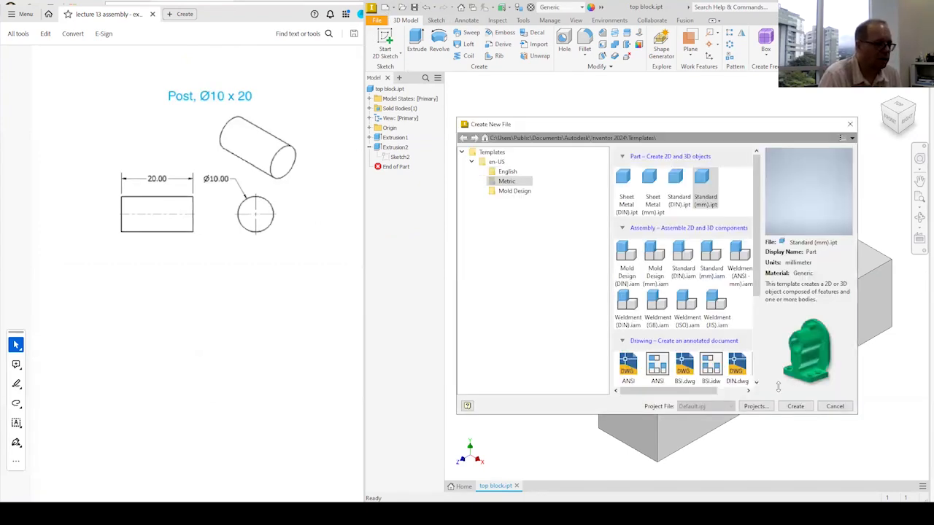
click(795, 406)
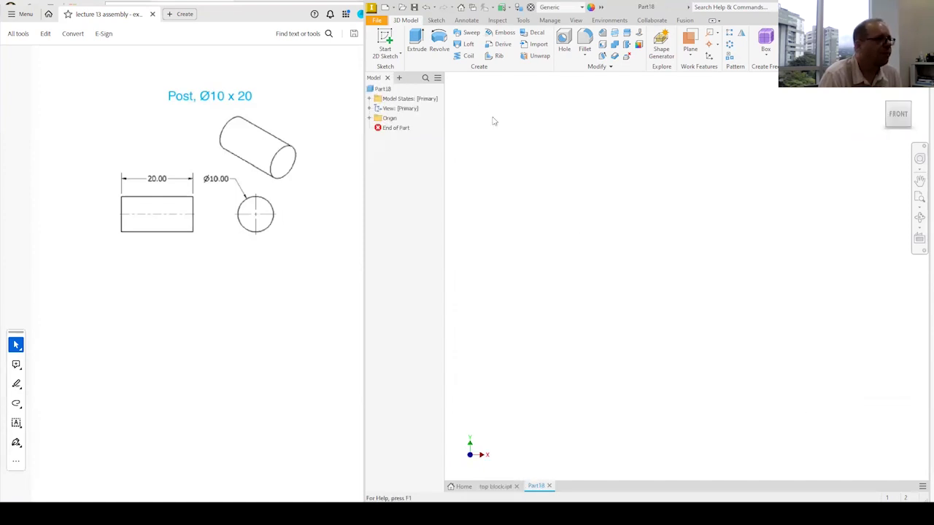
click(385, 40)
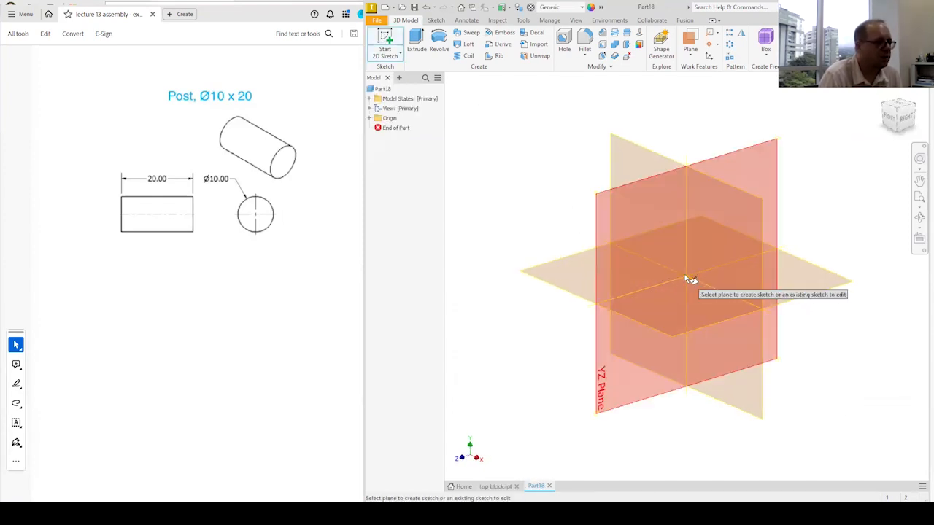
click(620, 259)
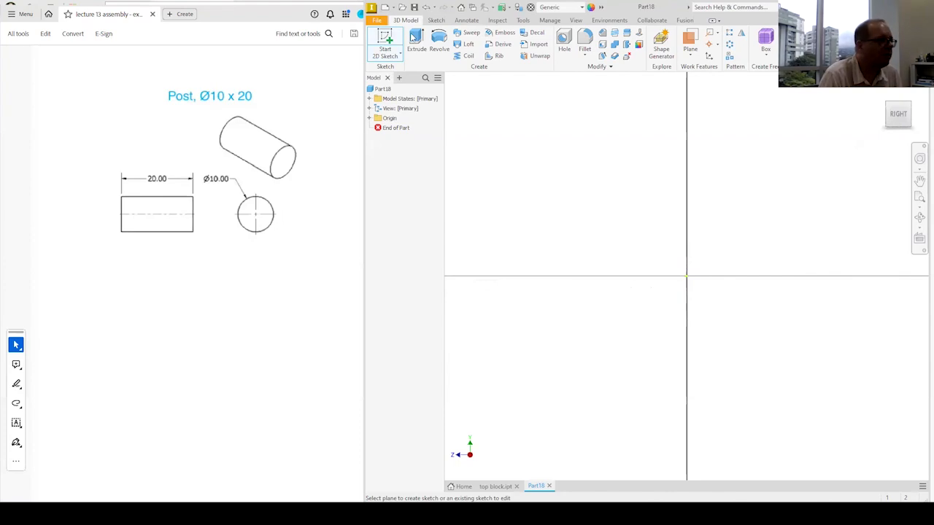
Draw a 10 mm diameter circle centred on the origin and finish the sketch.
click(439, 40)
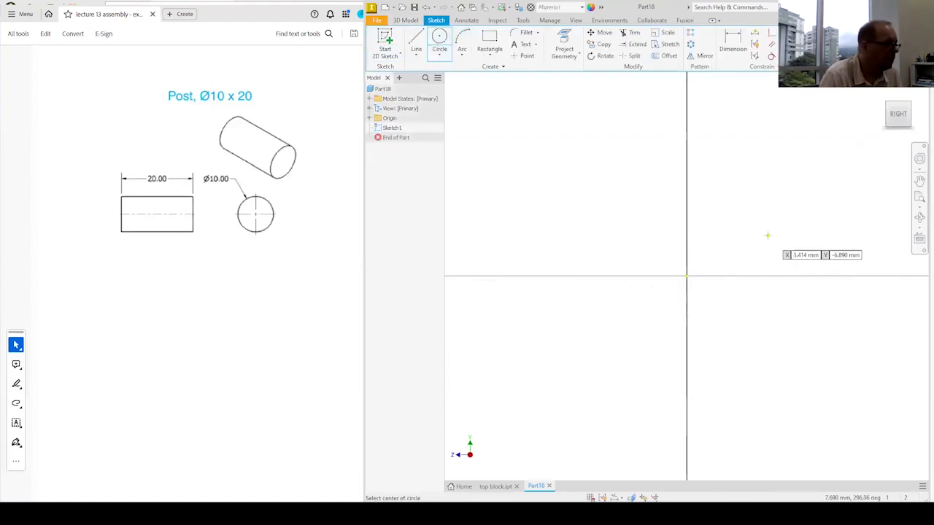
click(686, 276)
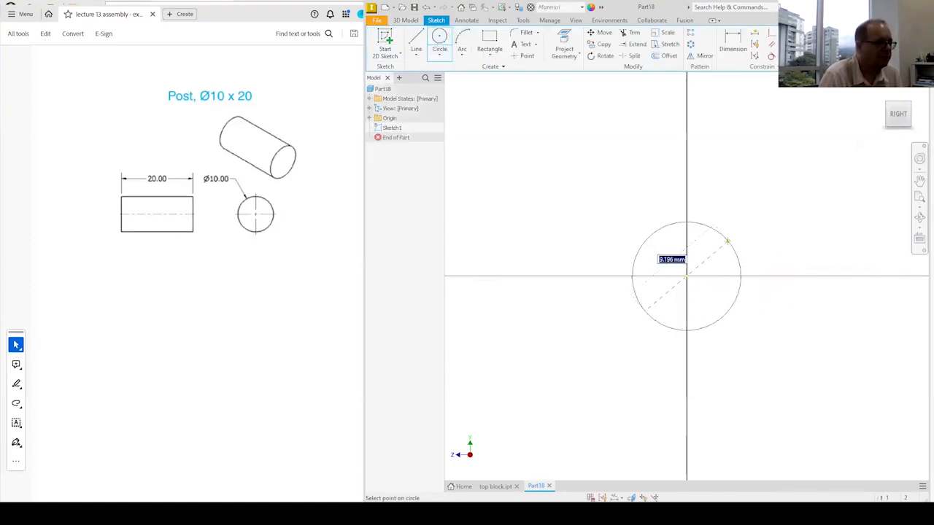
text(10)
key(Return)
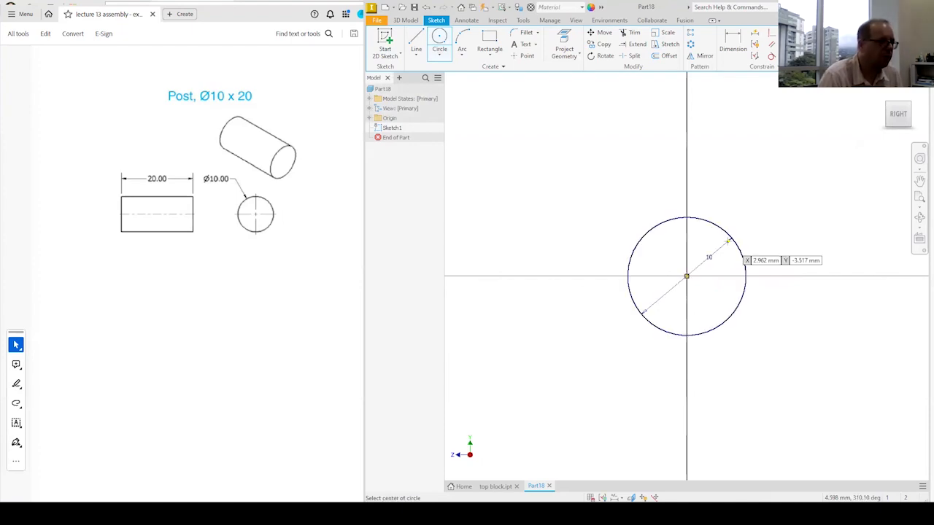
click(908, 43)
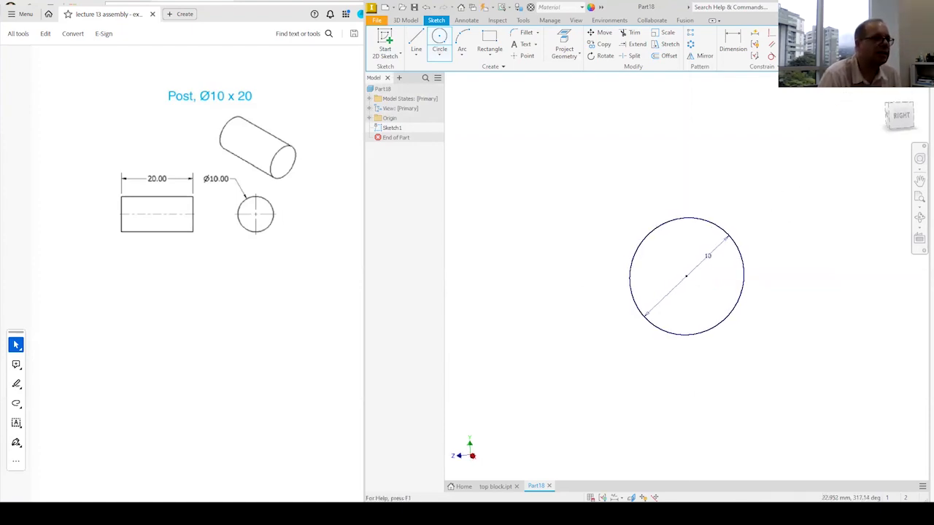
Extrude the circle 20 mm to form the post.
click(421, 44)
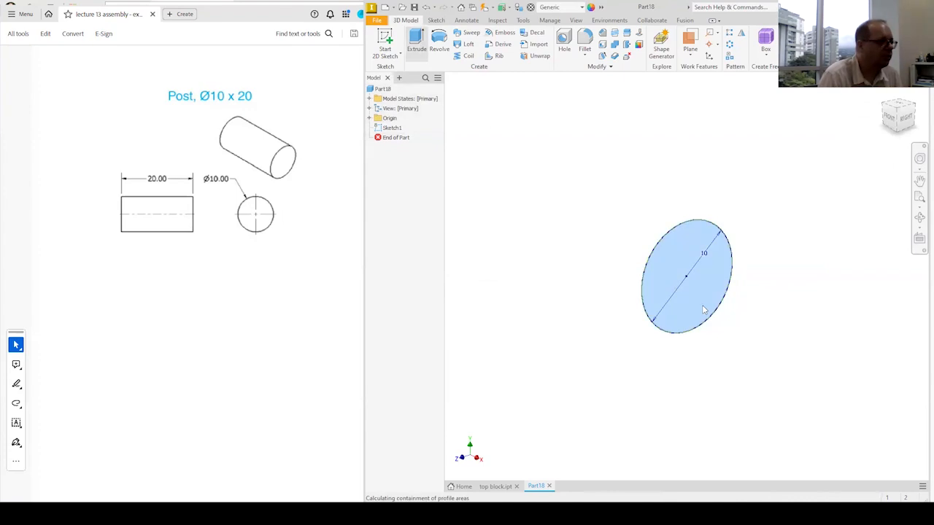
text(20)
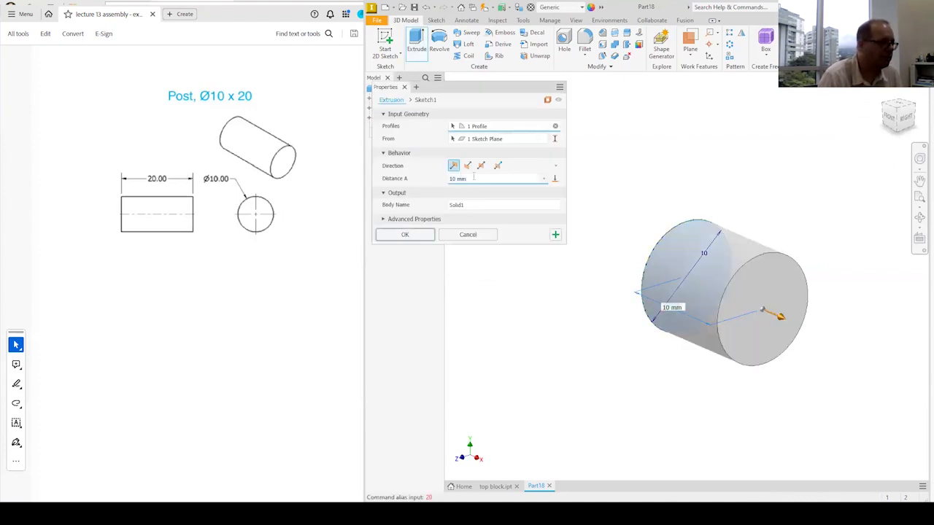
drag(471, 179, 437, 180)
text(2)
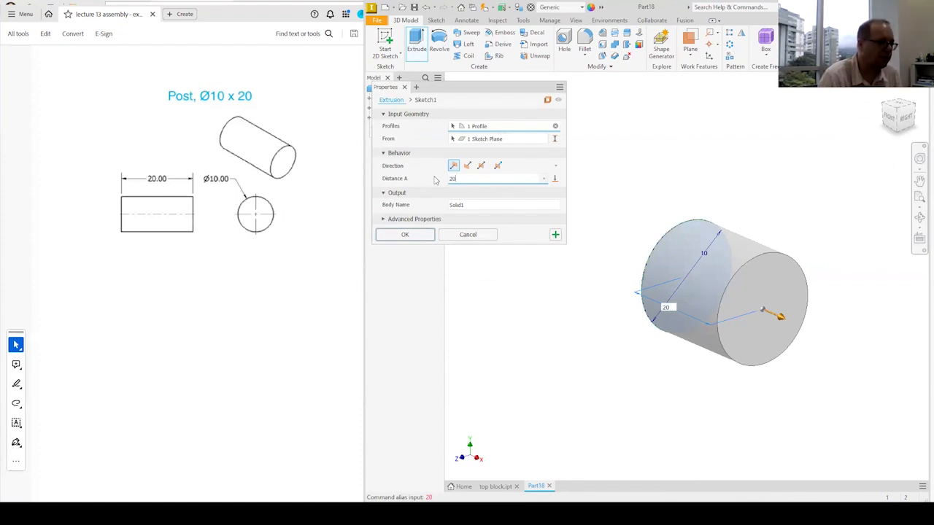
text(0)
key(Return)
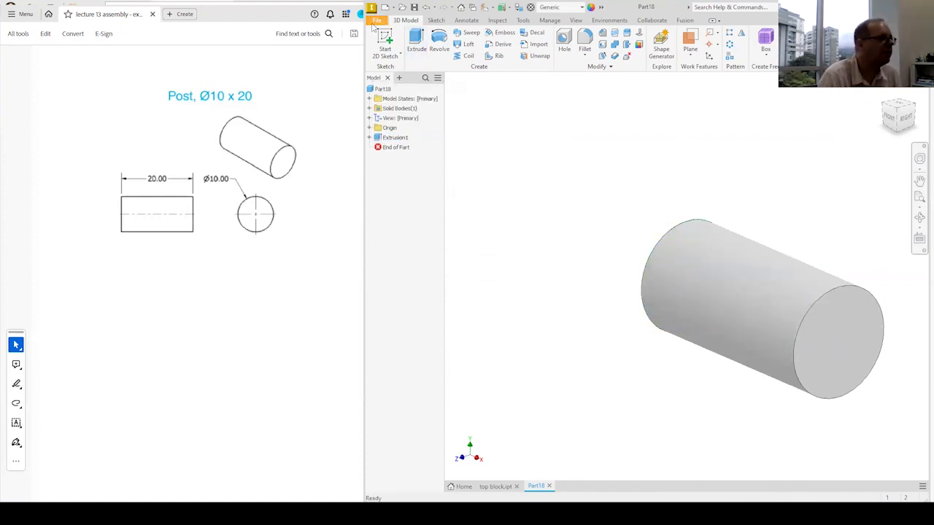
Save the cylinder part as "post" in the example 1 folder.
click(413, 8)
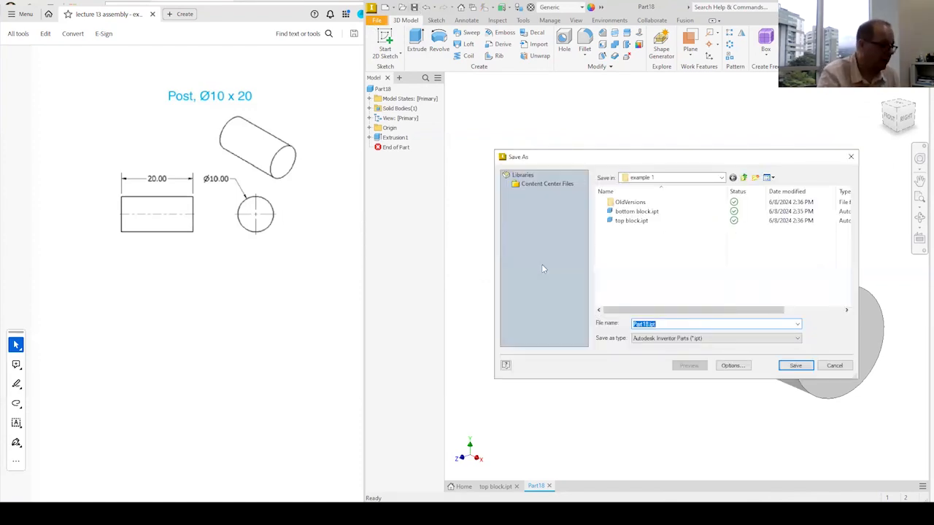
text(post)
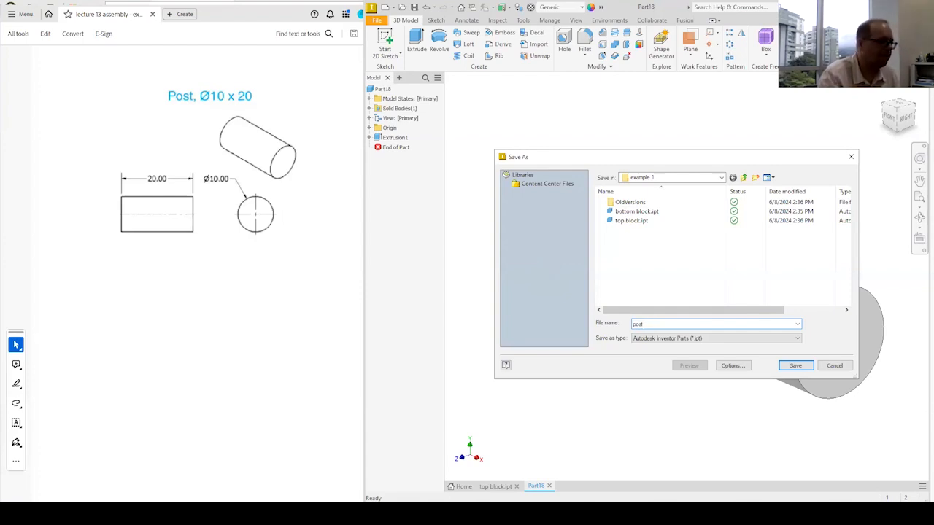
key(Return)
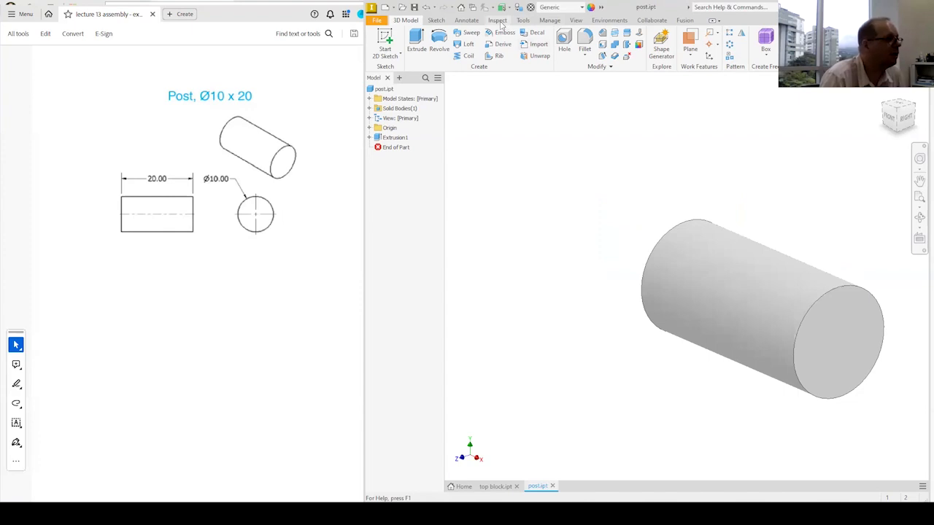
Create a new assembly from the metric Standard (mm).iam template and switch to the isometric home view.
click(387, 9)
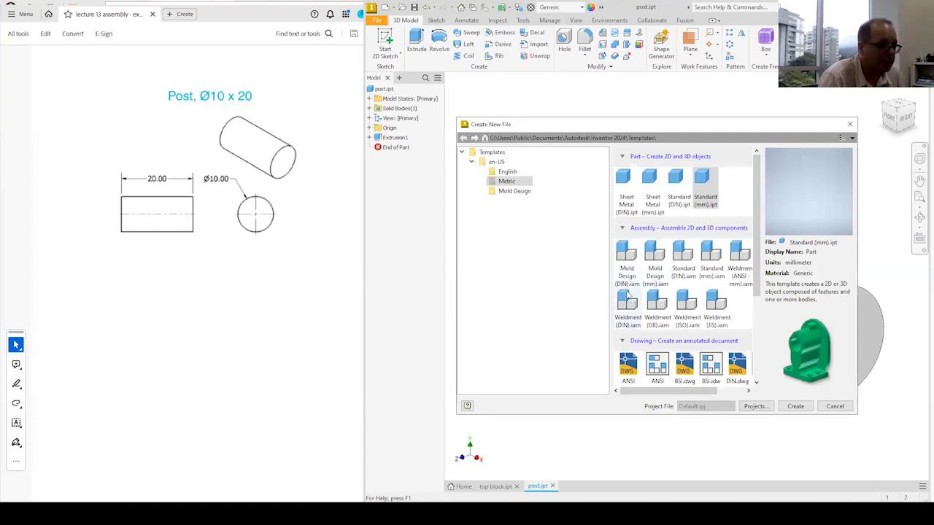
click(712, 256)
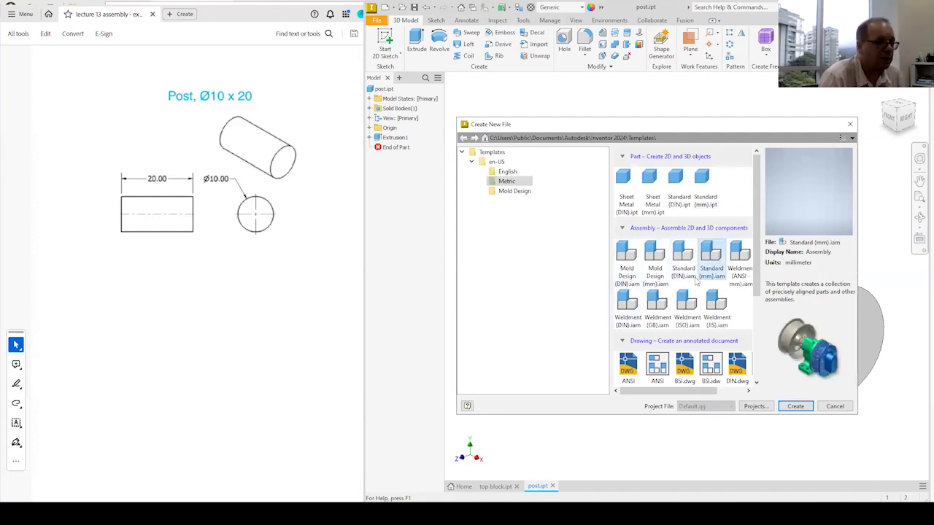
click(797, 407)
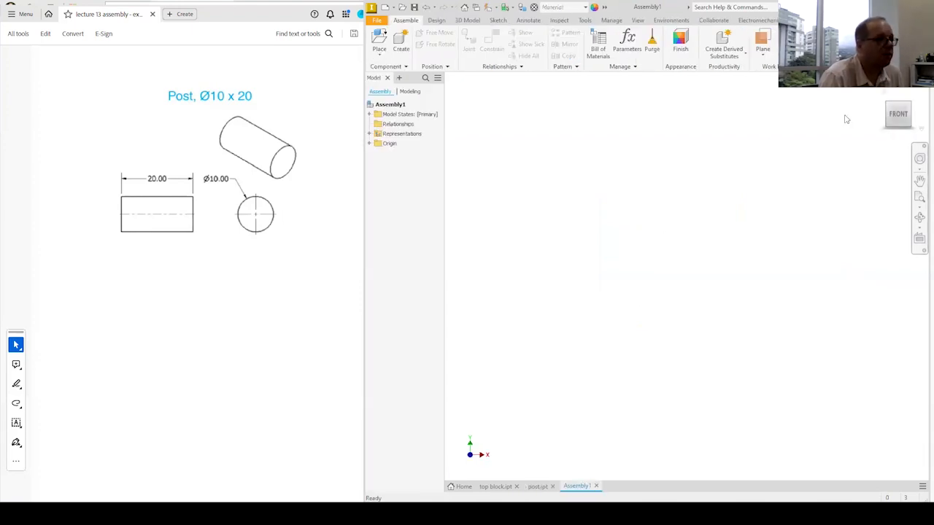
click(883, 93)
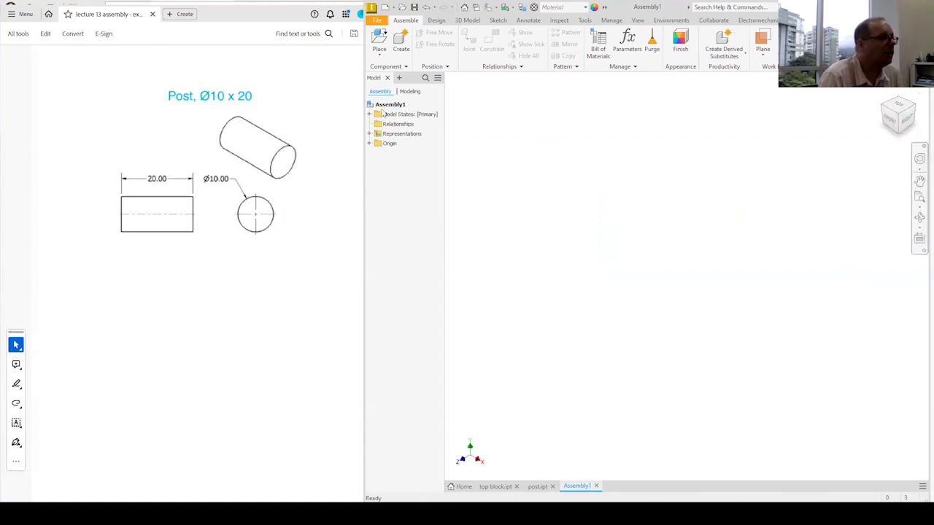
Start placing a component and browse from the presentation 1 folder up to the OneDrive root folder.
click(382, 36)
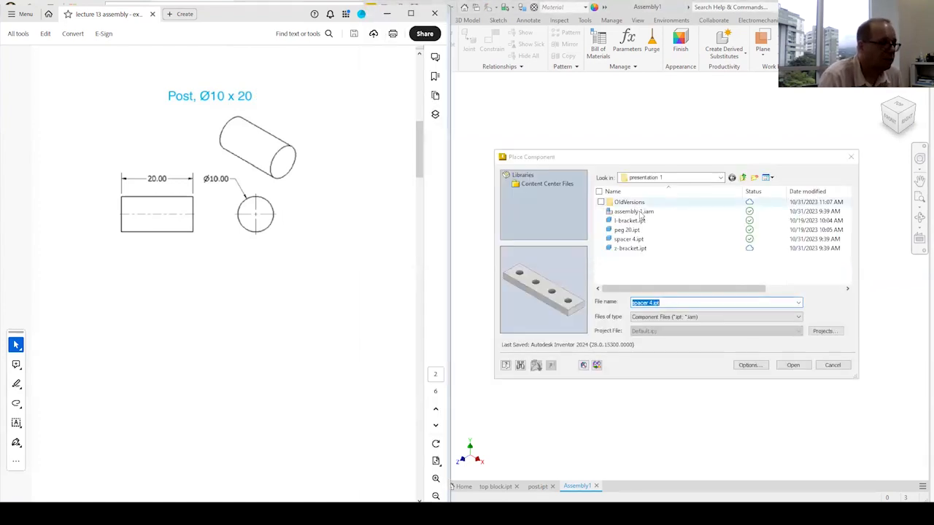
click(742, 178)
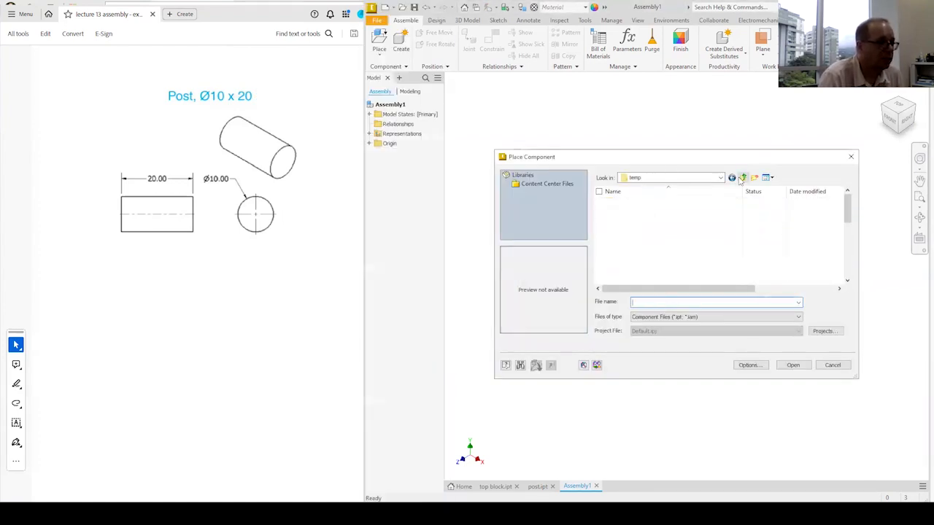
click(742, 178)
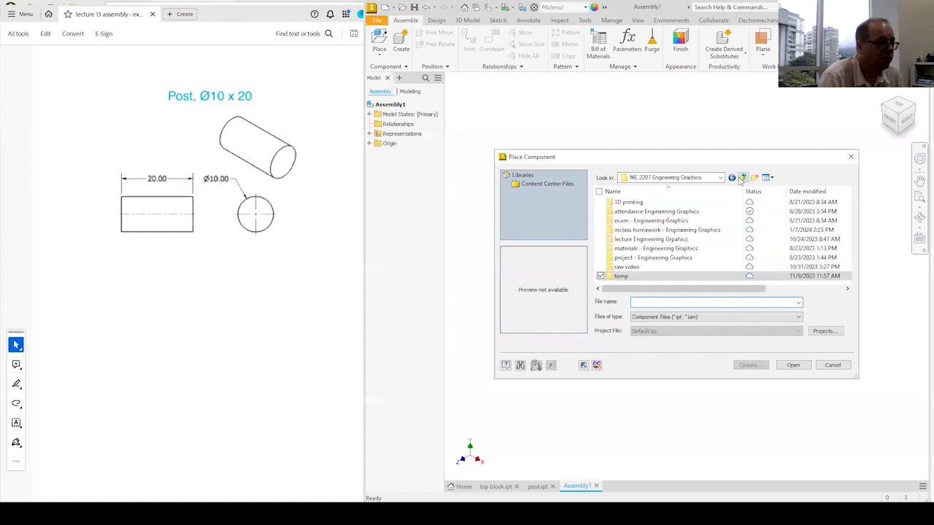
double_click(642, 239)
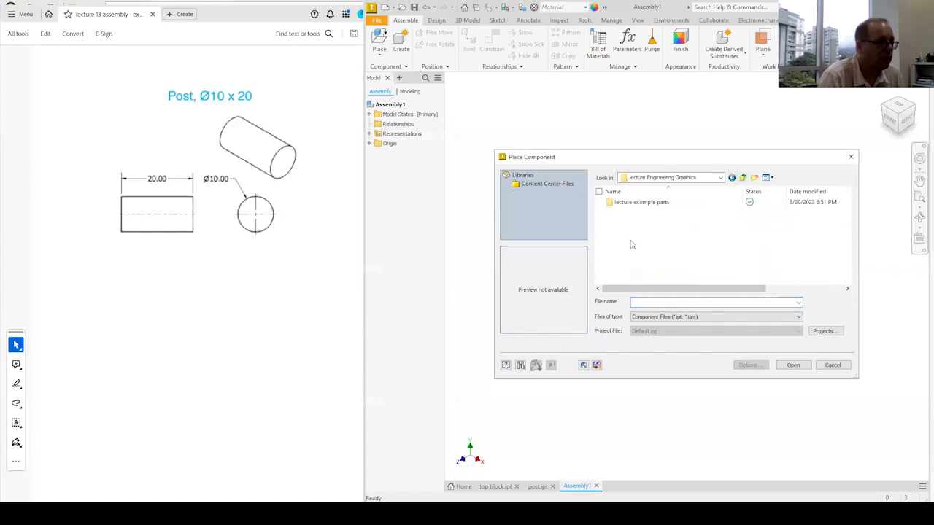
click(743, 178)
click(743, 179)
click(744, 178)
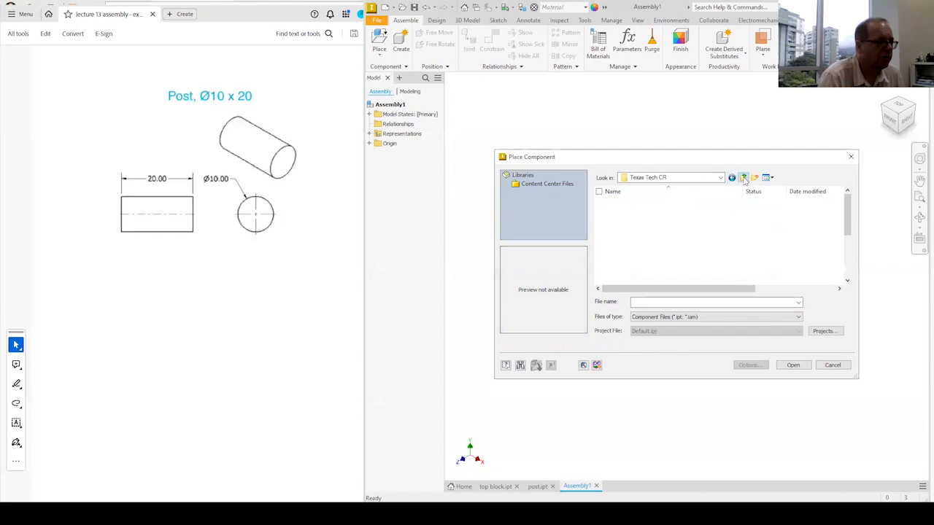
click(744, 179)
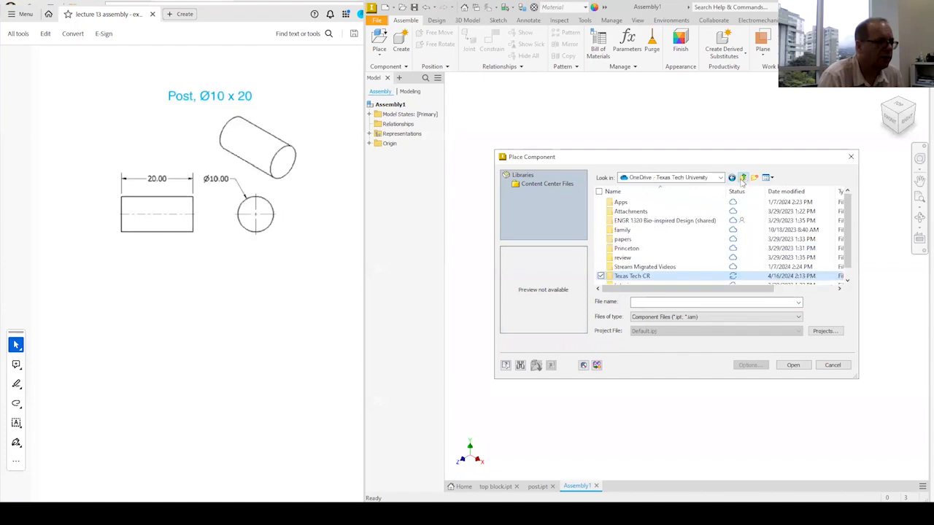
Browse through Texas Tech CR, Summer 2024, ME 2207 Engineering Graphics, its lecture folder, lecture #13 assembly and temp to the example 1 folder.
double_click(641, 276)
scroll(642, 277, down, 5)
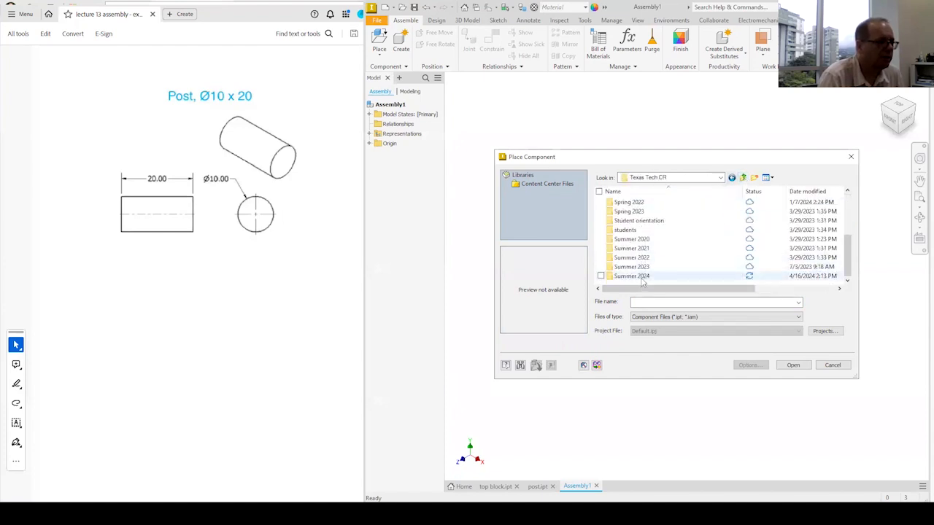
double_click(641, 278)
click(633, 203)
double_click(633, 205)
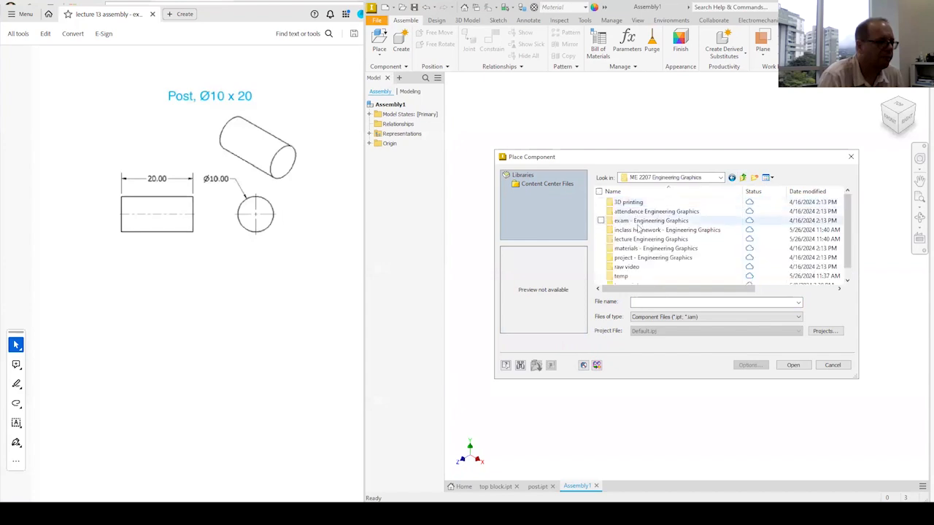
double_click(637, 241)
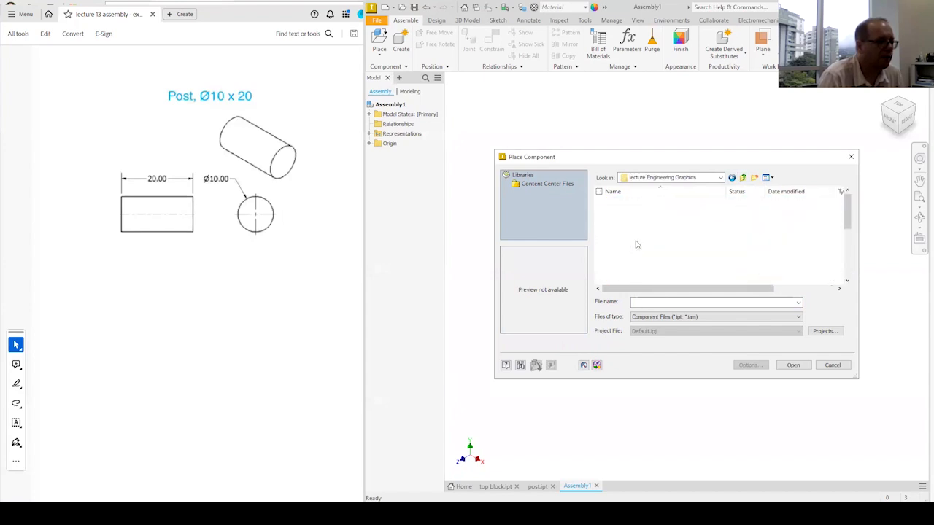
scroll(651, 261, down, 2)
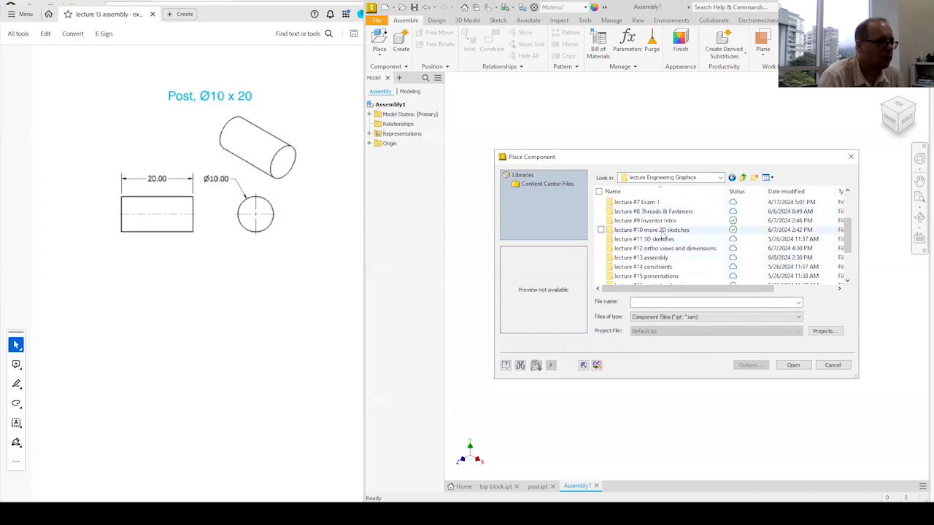
double_click(659, 259)
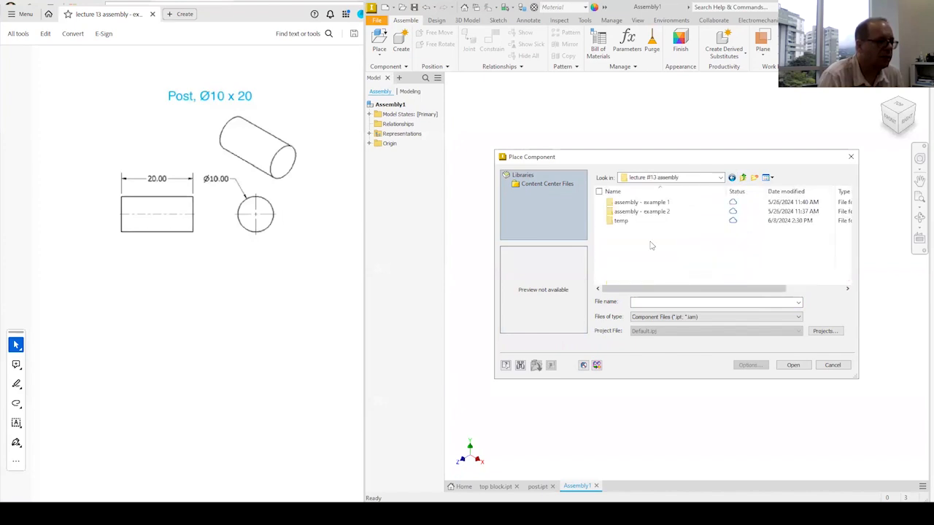
double_click(621, 220)
double_click(624, 202)
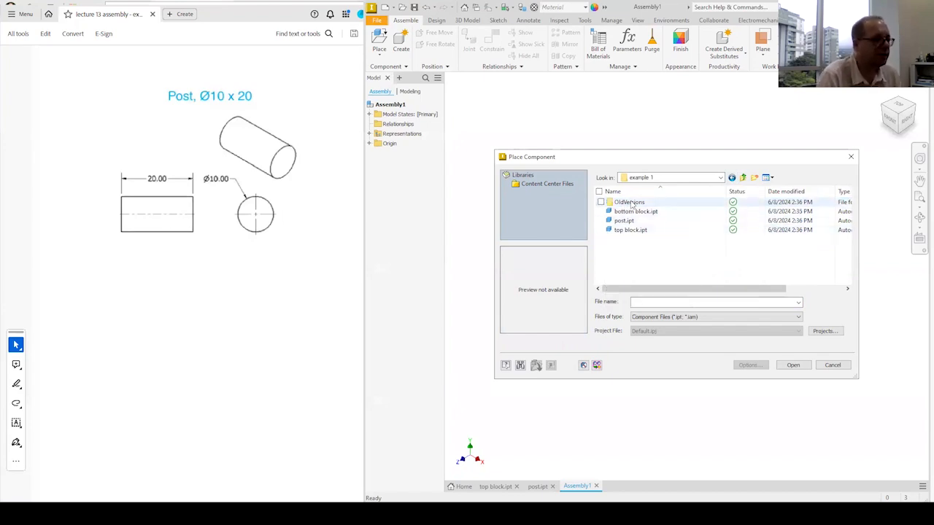
Place one bottom block.ipt in the assembly, rotated three times by 90° about the Y axis.
click(634, 211)
click(792, 365)
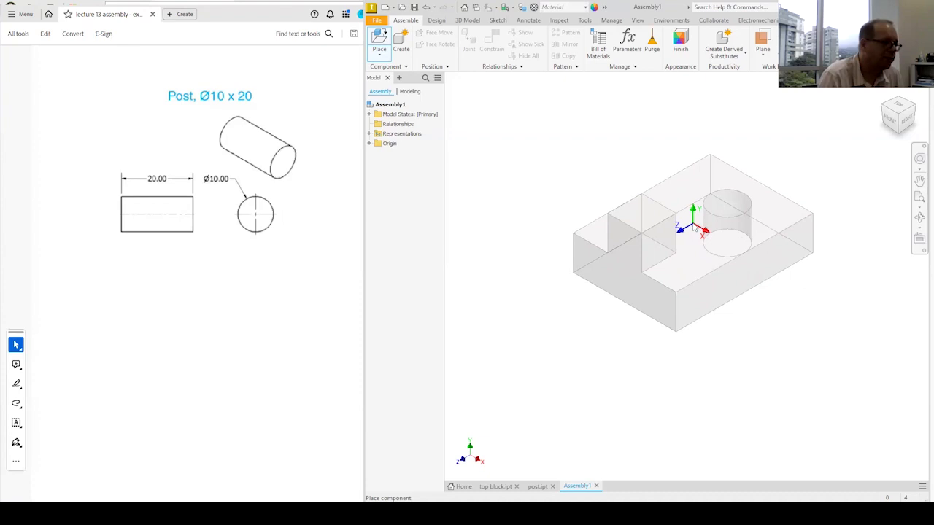
right_click(694, 227)
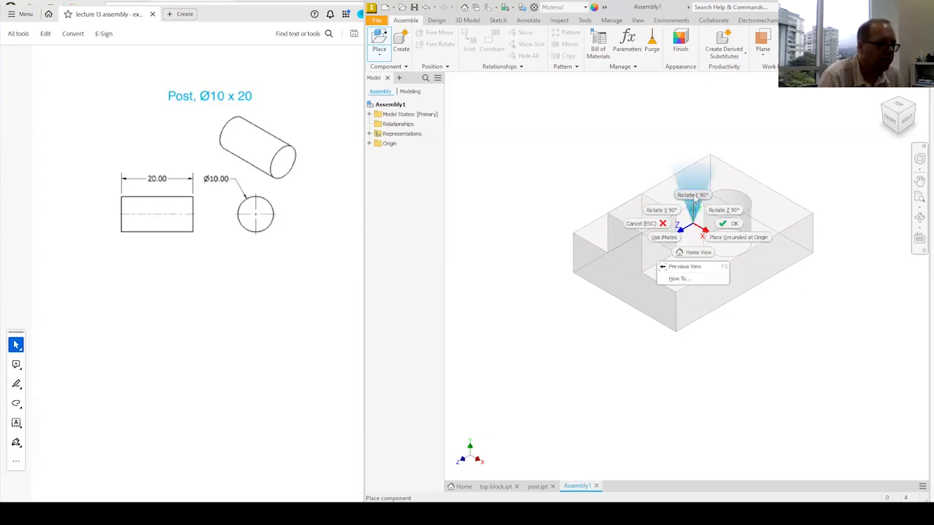
click(695, 197)
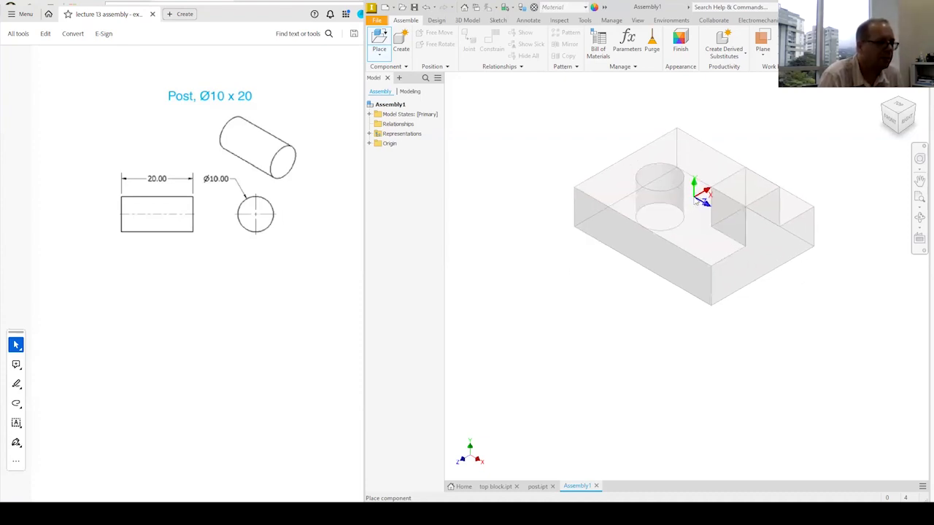
right_click(696, 200)
click(691, 169)
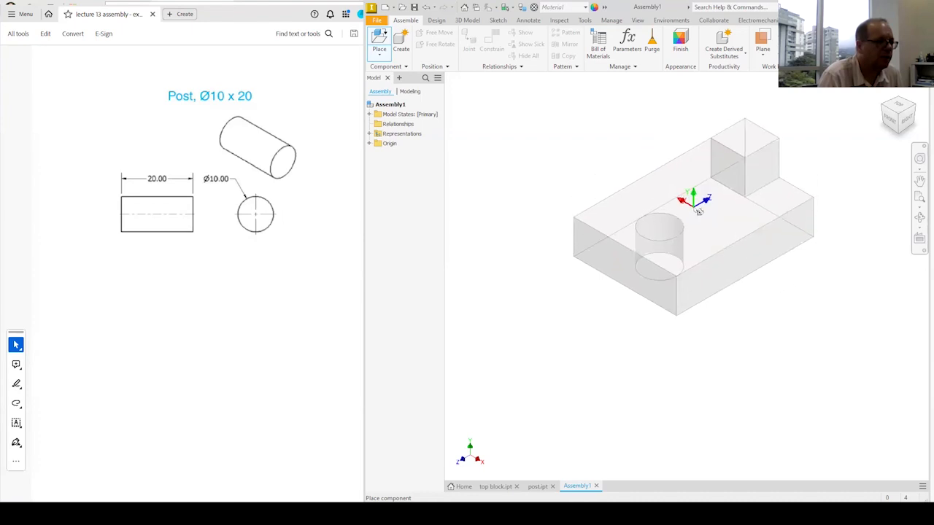
right_click(698, 208)
click(696, 181)
click(704, 266)
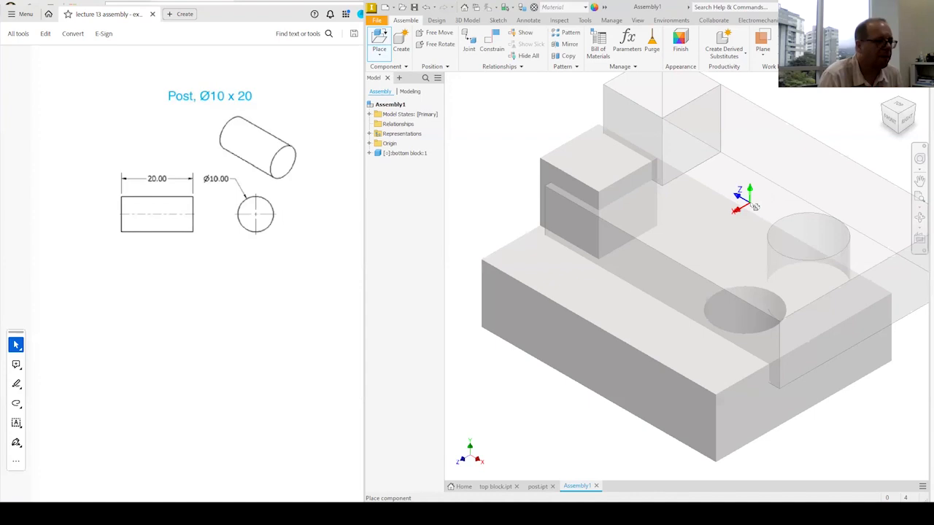
right_click(756, 207)
click(792, 203)
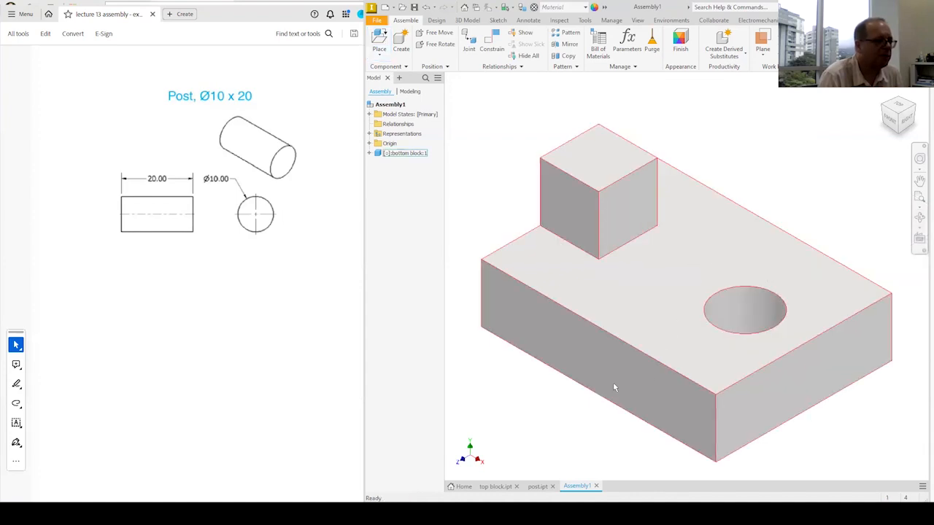
Move the bottom block toward the middle of the view and ground it.
scroll(627, 355, down, 5)
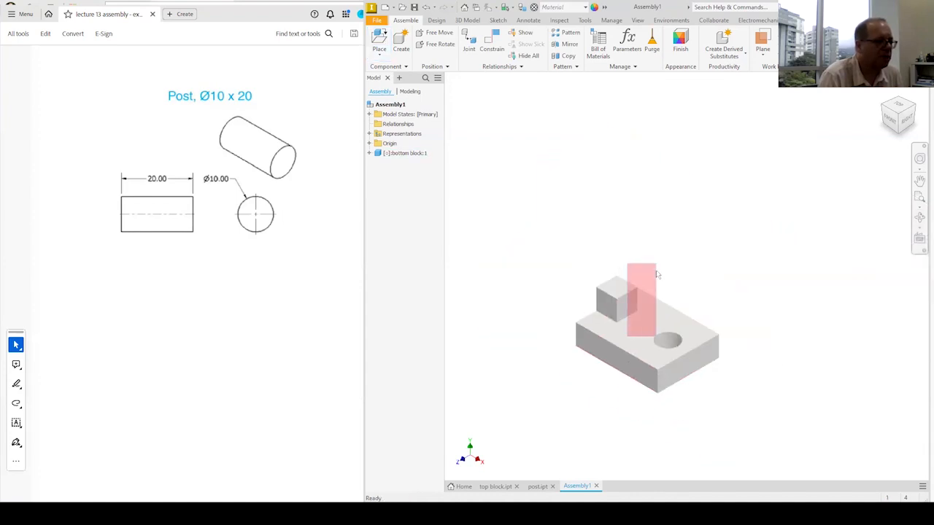
drag(655, 317, 676, 258)
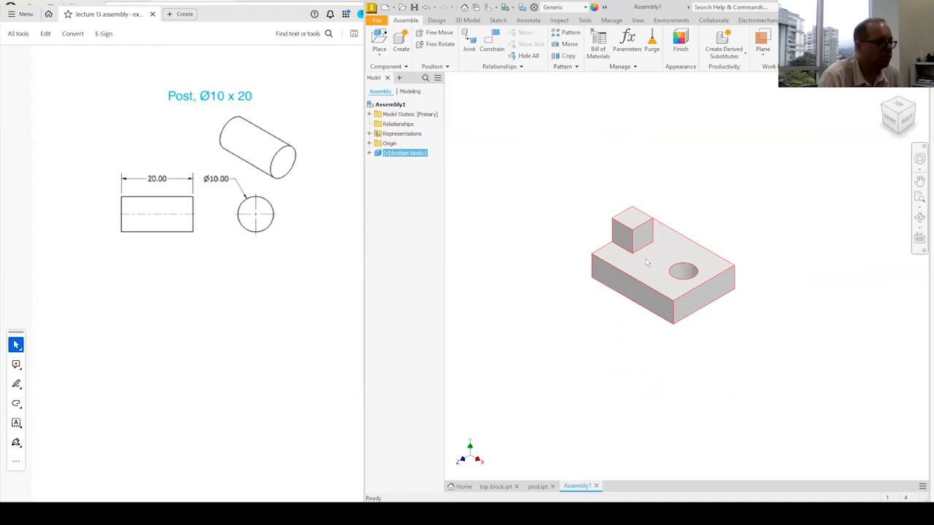
right_click(645, 263)
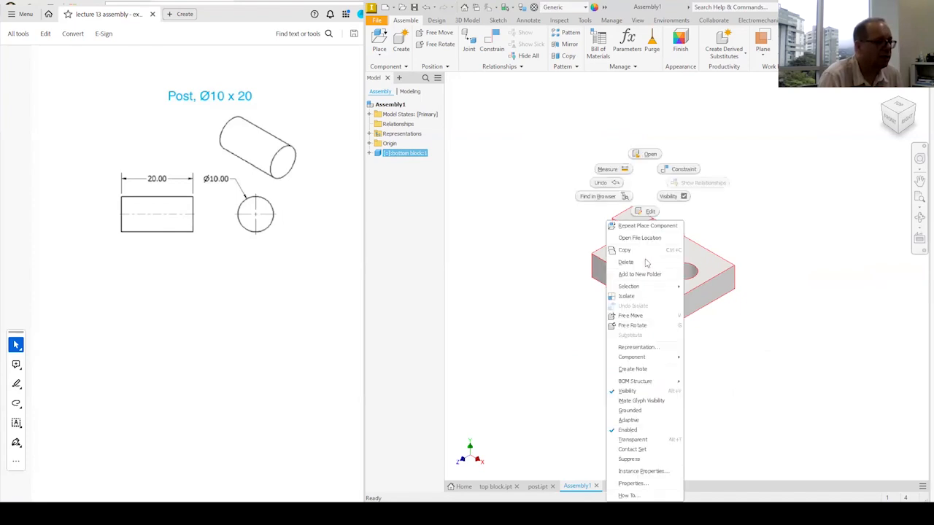
click(631, 411)
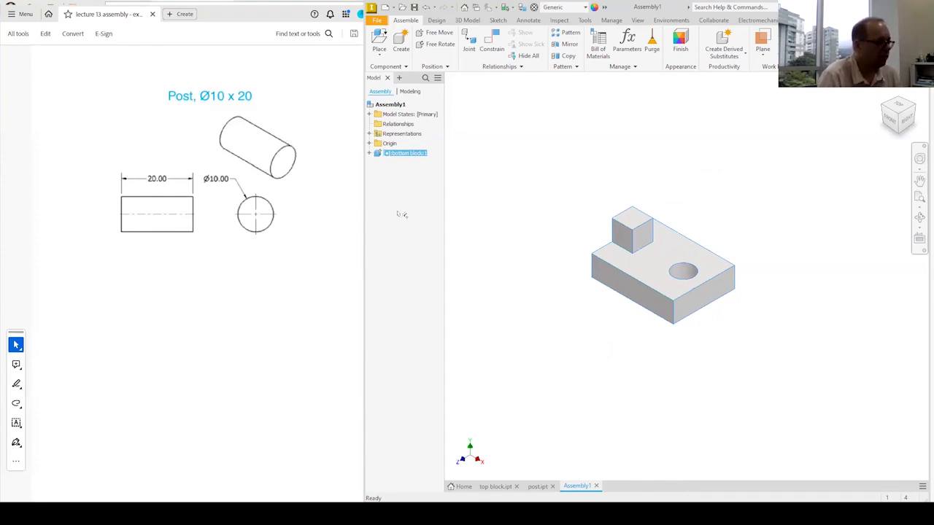
Place one top block.ipt behind and to the right of the bottom block and move it slightly closer.
click(380, 41)
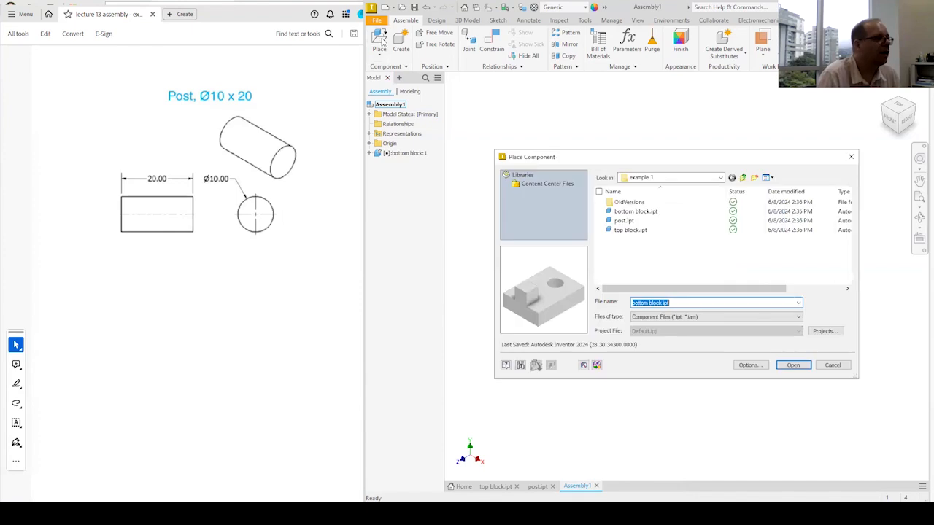
double_click(626, 230)
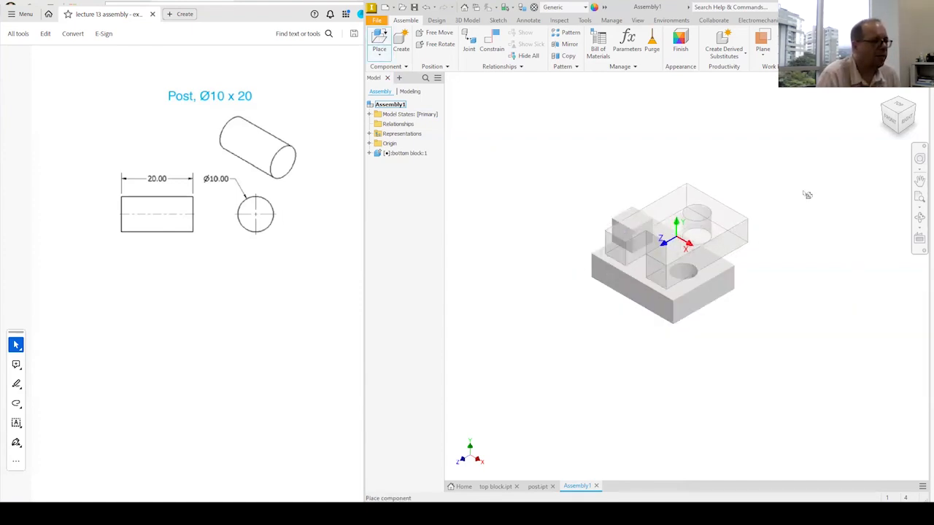
click(805, 194)
right_click(815, 288)
click(843, 289)
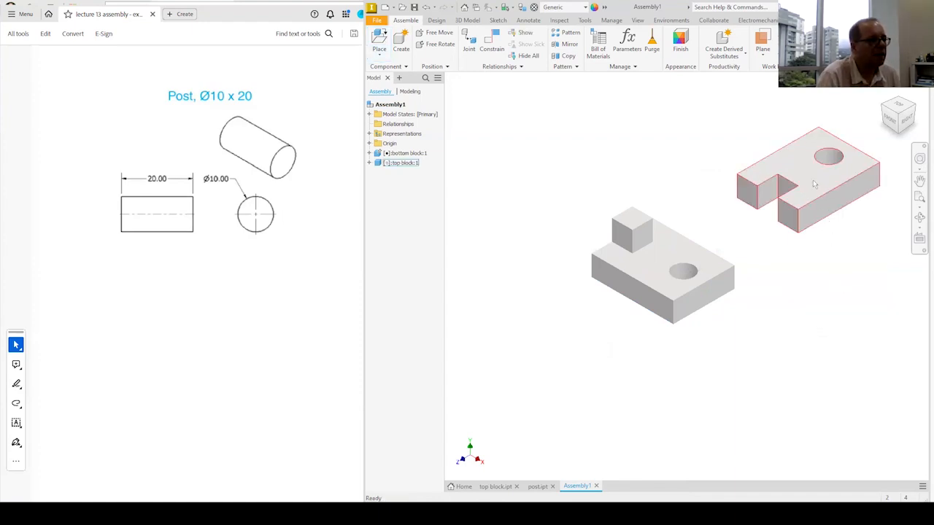
drag(814, 182, 778, 177)
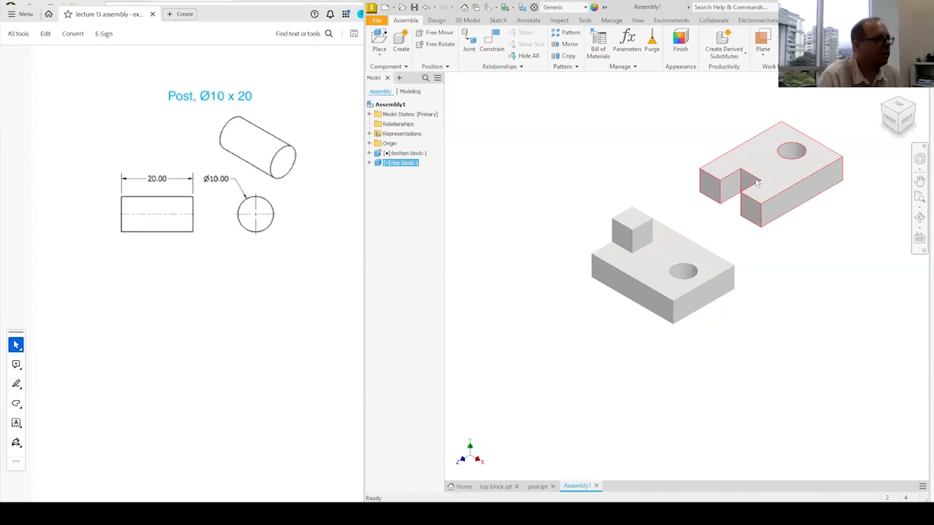
Place one post.ipt behind and to the left of the bottom block and shift it slightly farther away.
right_click(502, 144)
click(537, 109)
click(379, 44)
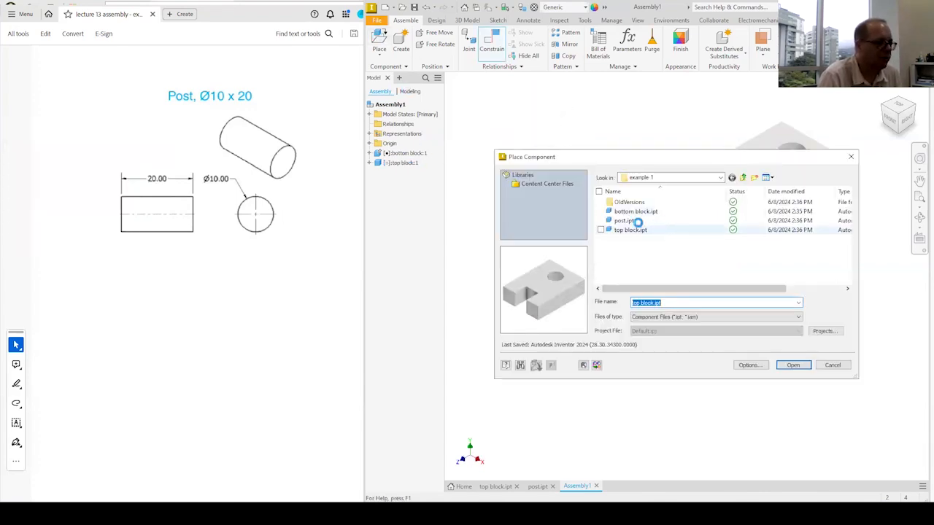
double_click(628, 220)
click(558, 145)
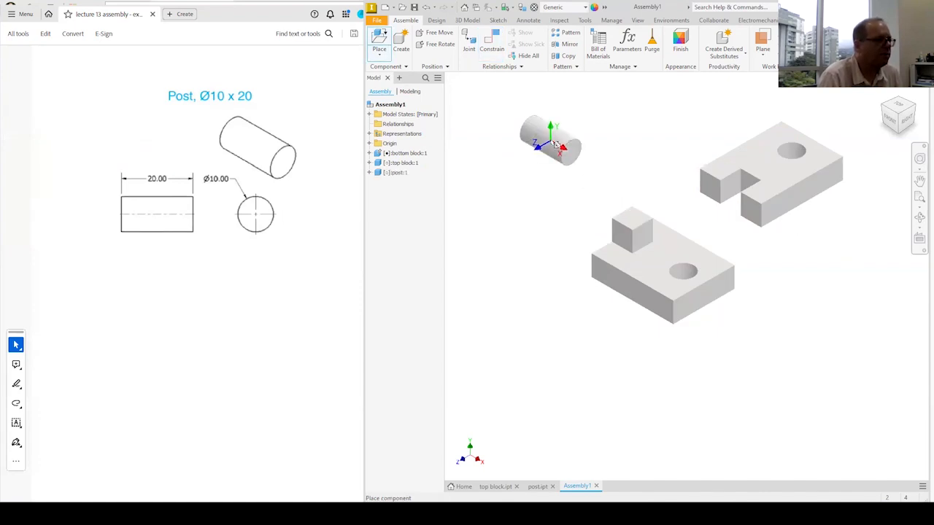
right_click(558, 146)
click(593, 144)
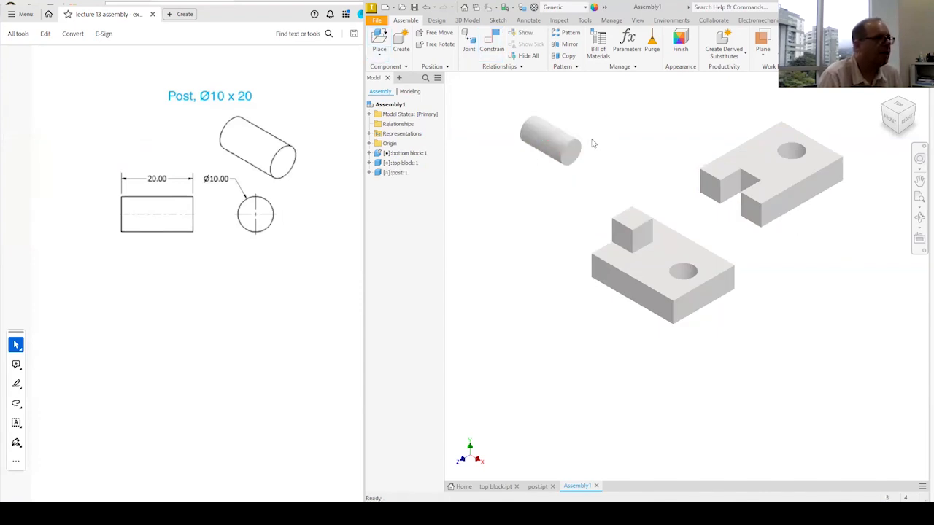
drag(562, 144, 556, 120)
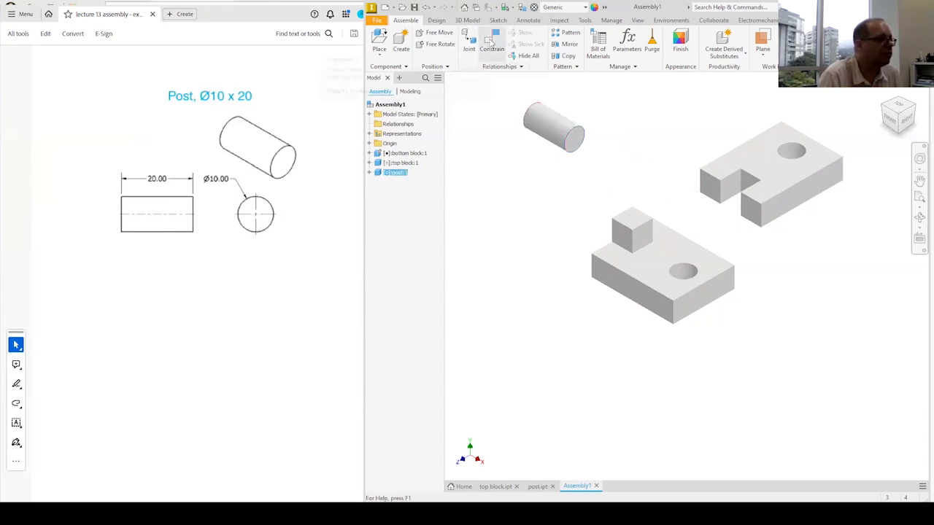
Insert-constrain the post's end edge to the lower edge of the bottom block's hole, using the Aligned solution with 0 mm offset.
click(491, 42)
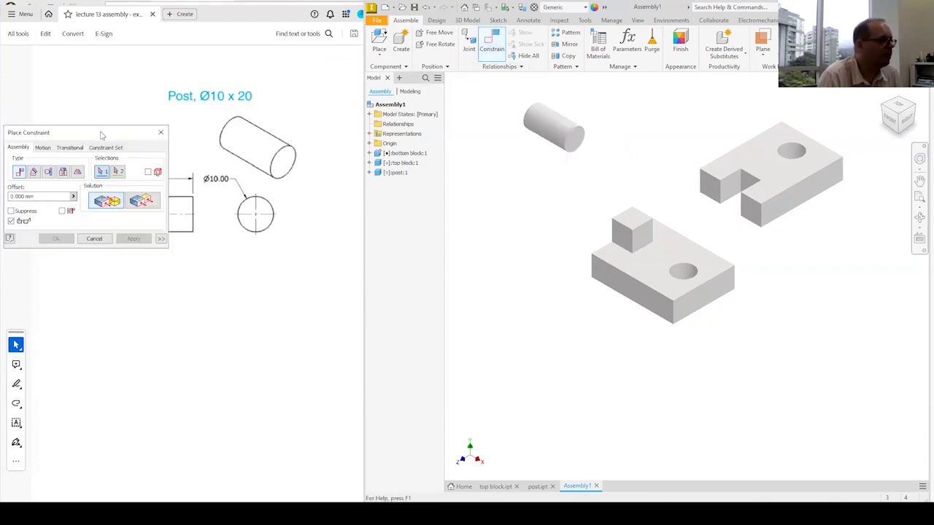
drag(101, 134, 446, 241)
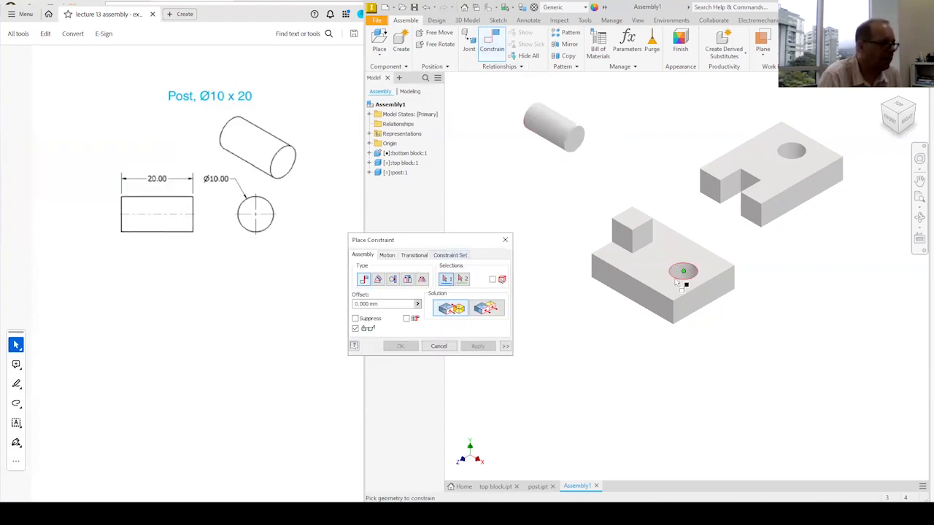
click(407, 281)
click(580, 149)
click(684, 295)
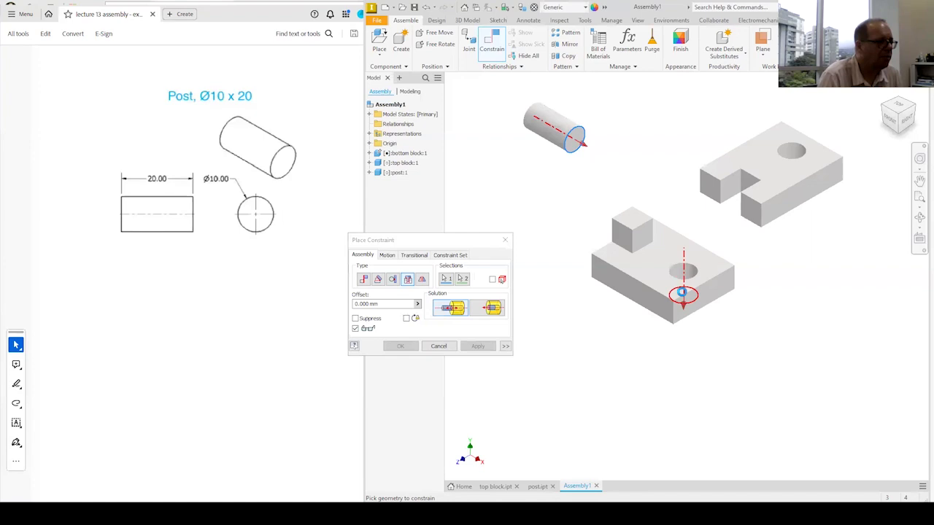
click(493, 308)
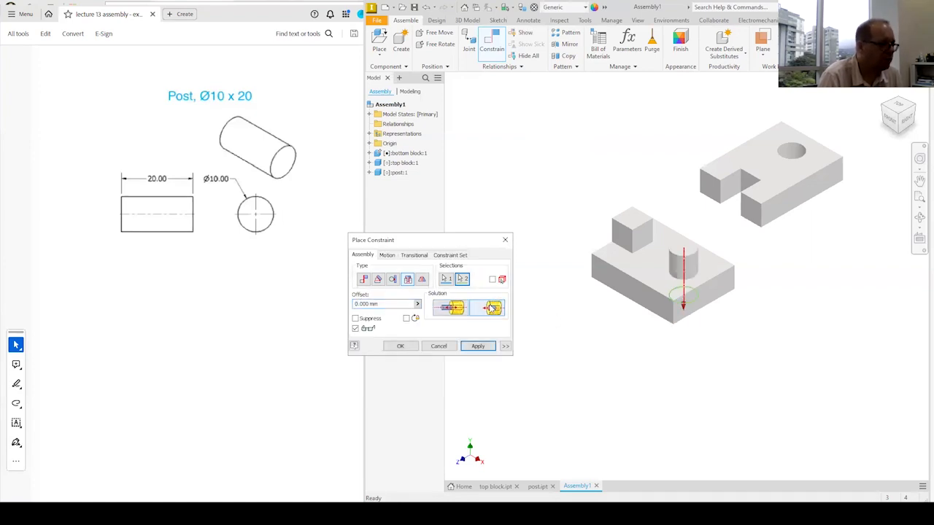
click(413, 347)
mouse_move(685, 261)
mouse_down()
mouse_move(683, 268)
mouse_move(681, 233)
mouse_move(688, 249)
mouse_up()
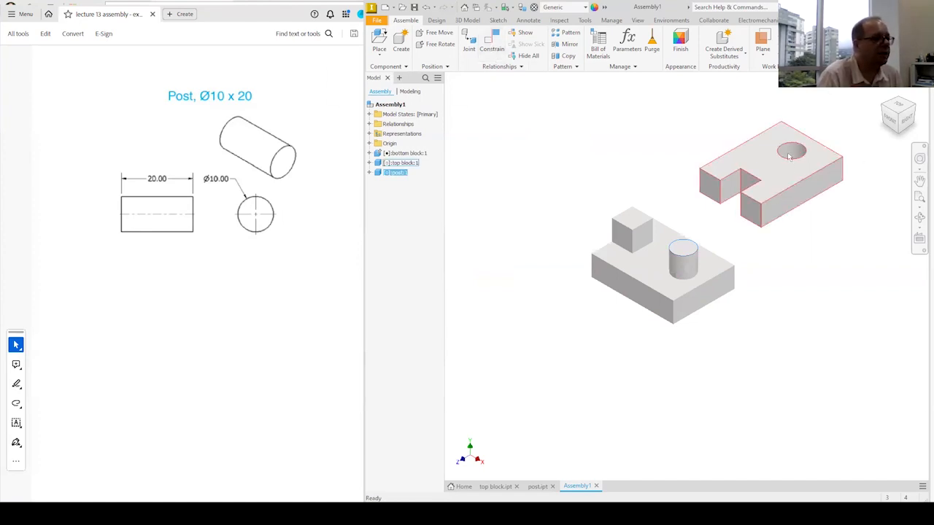
Insert-constrain the upper edge of the top block's hole to the post's upper edge, using the Aligned solution with 0 mm offset.
click(491, 42)
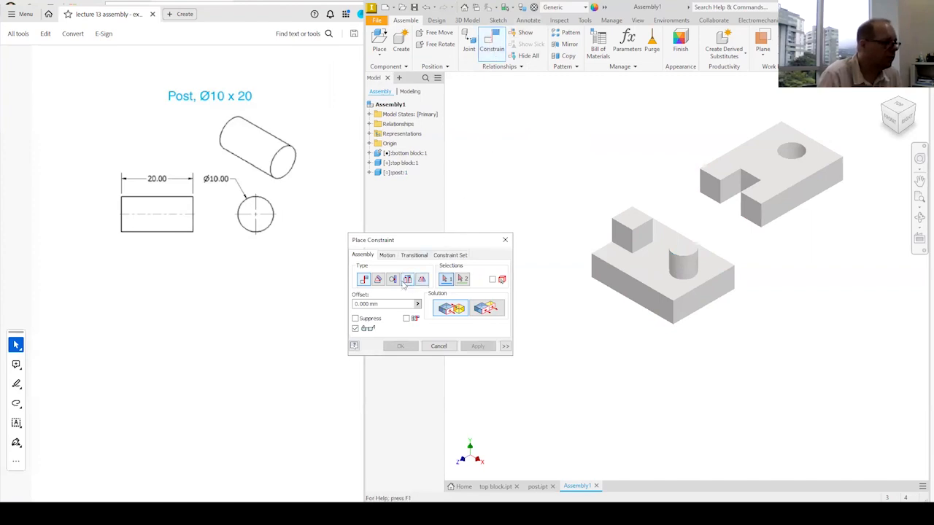
click(406, 280)
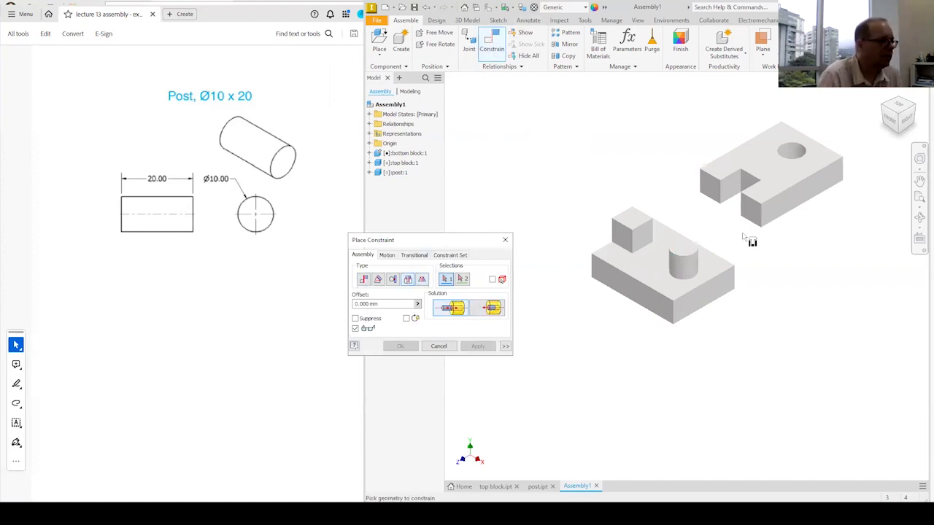
click(698, 254)
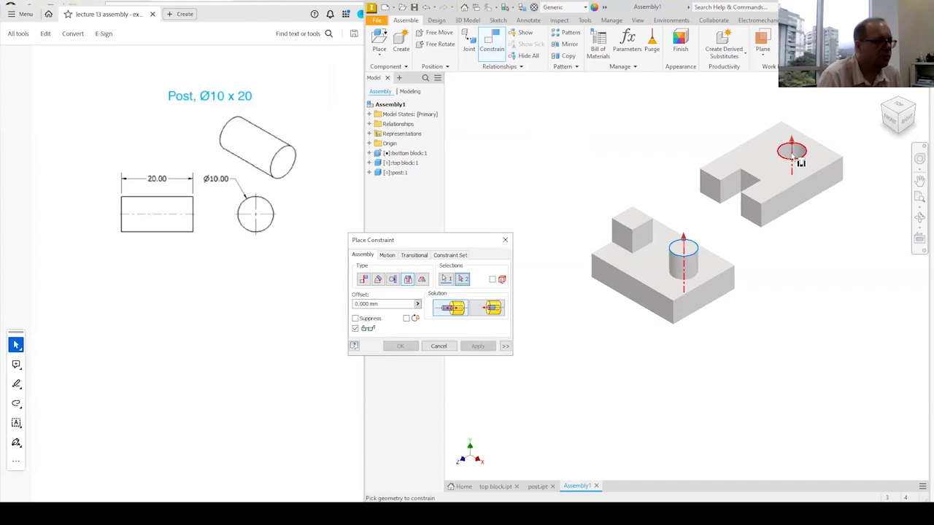
click(796, 158)
click(494, 308)
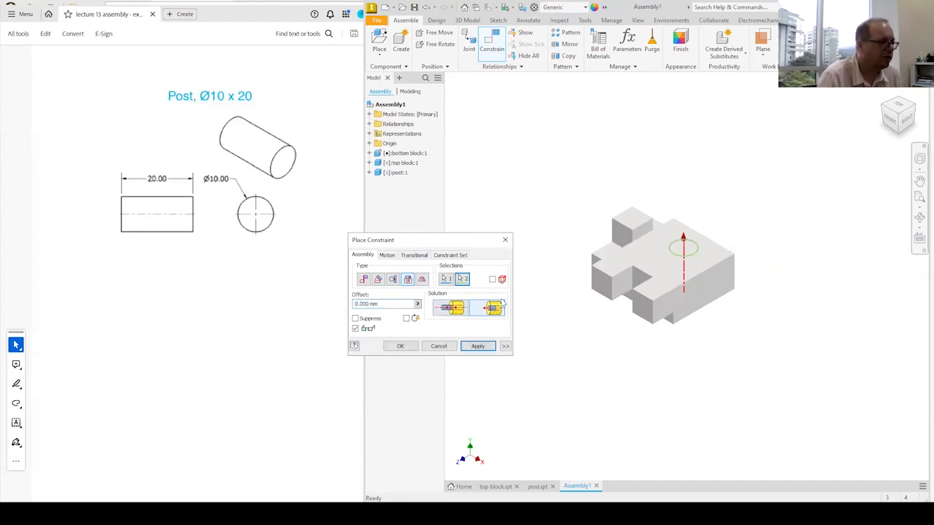
click(400, 346)
Swing the top block around the post toward the cube and constrain its long side face flush with the bottom block's long side face.
drag(604, 294, 675, 197)
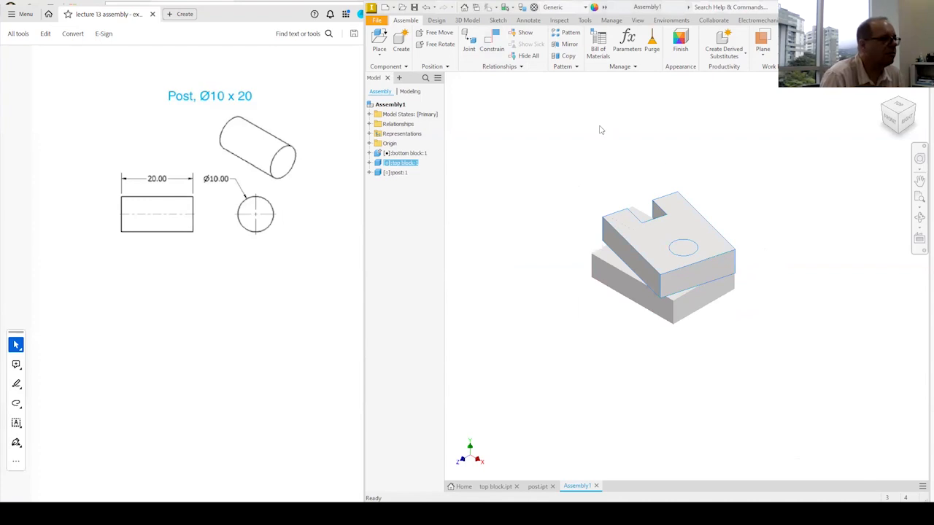
click(494, 40)
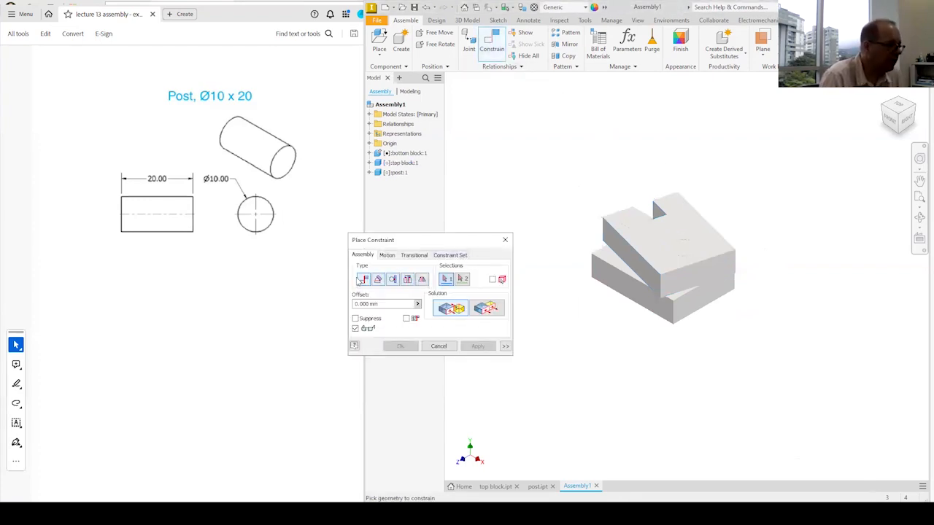
click(490, 312)
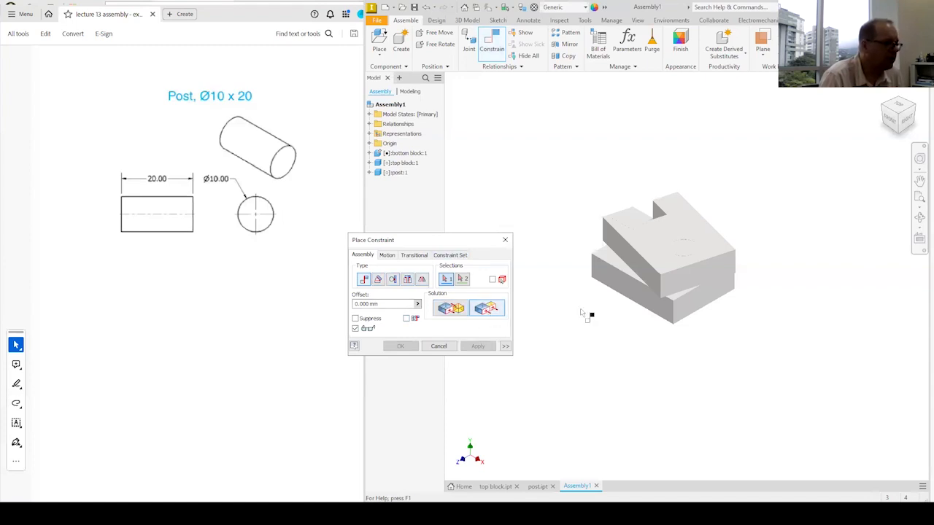
click(618, 285)
click(632, 257)
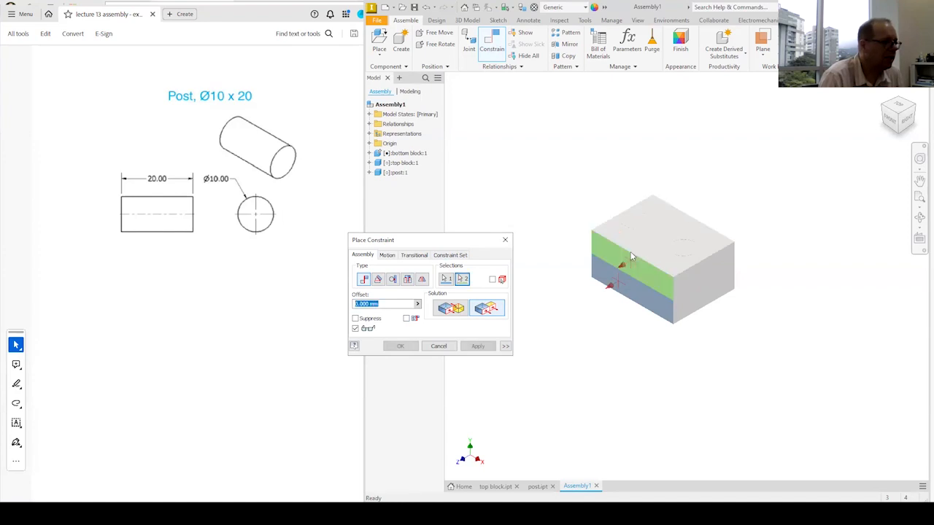
click(400, 345)
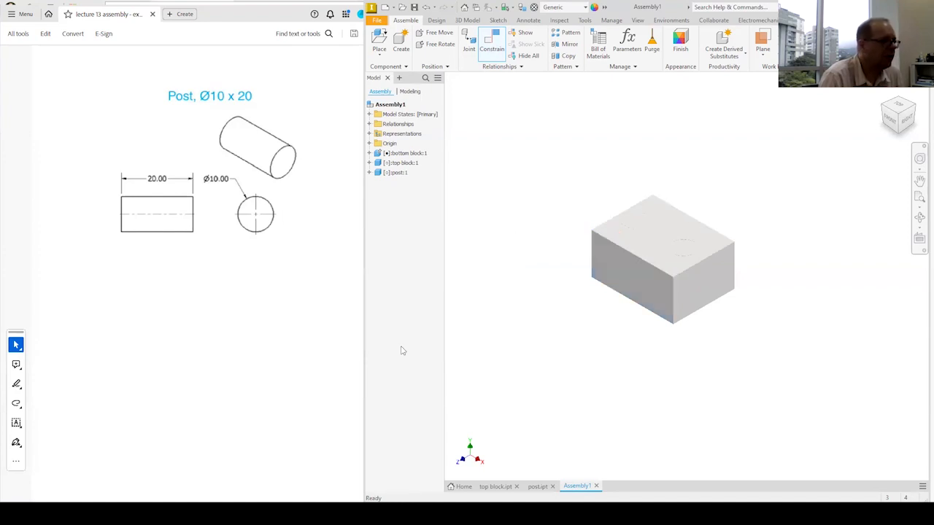
Try moving the top block and the post to check their remaining freedom of movement.
click(627, 257)
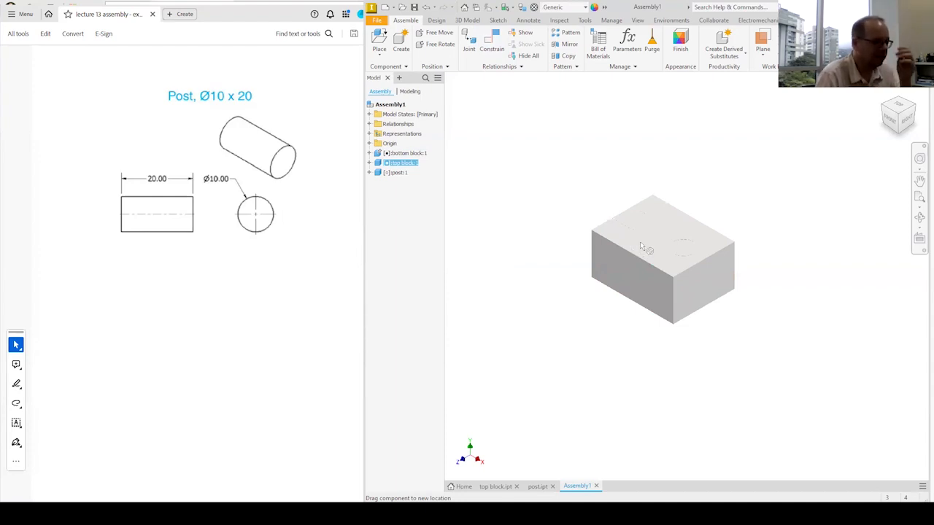
drag(633, 239, 633, 240)
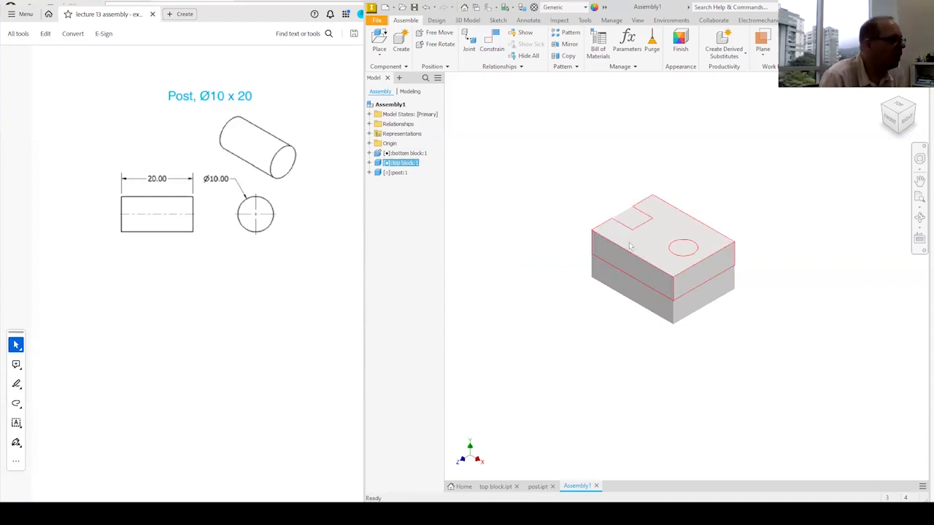
click(388, 221)
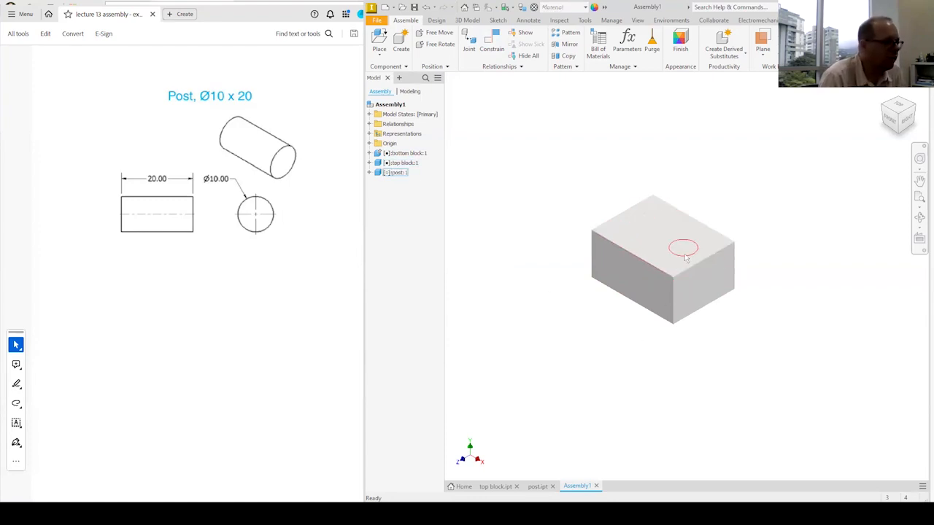
mouse_move(690, 249)
mouse_down()
mouse_move(675, 251)
mouse_move(687, 246)
mouse_up()
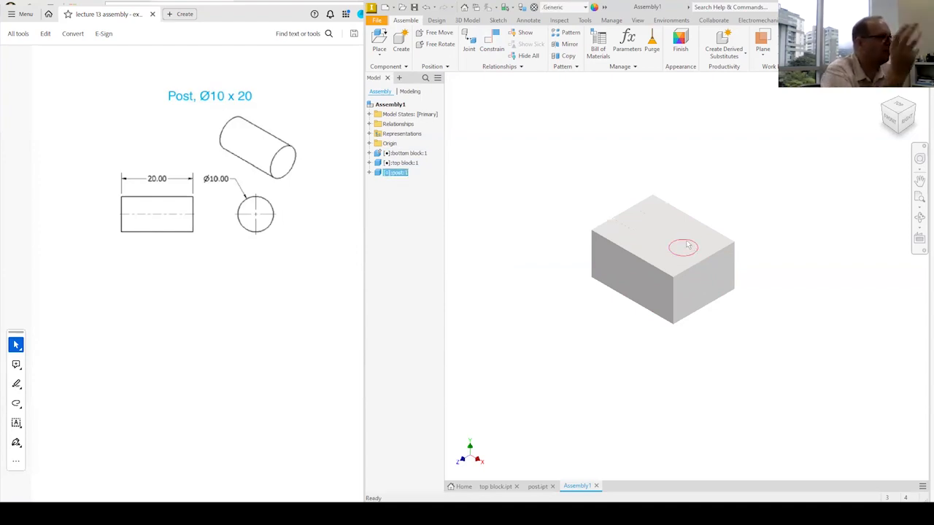